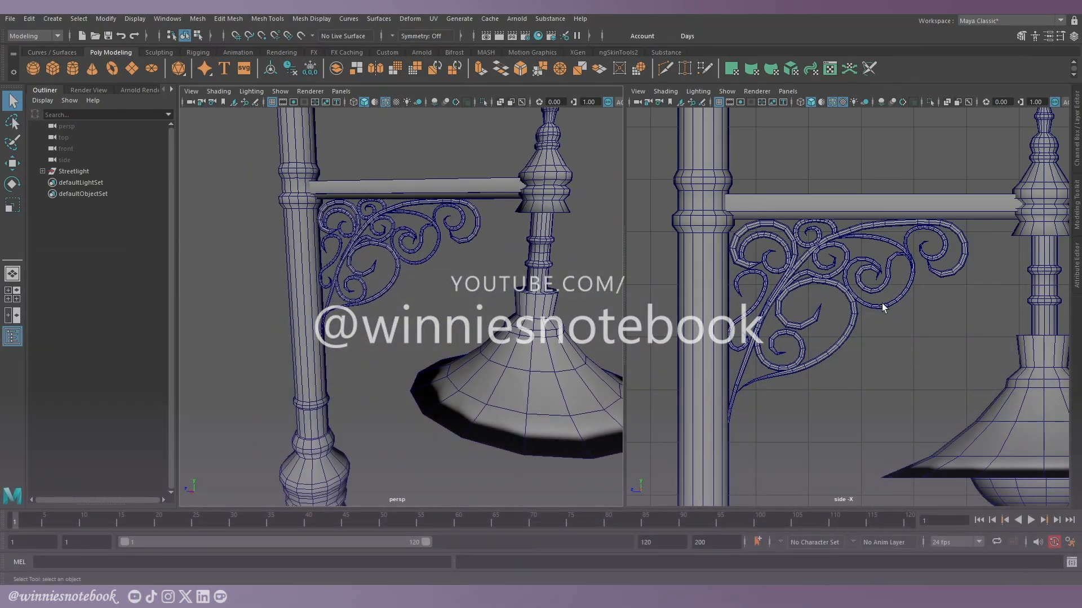
Step: Sketch a freehand spiral curve with the Pencil Curve Tool inside the large scroll of the bracket in the side view
{"action": "right_click_drag", "start_coordinate": [886, 307], "coordinate": [814, 313], "text": "alt"}
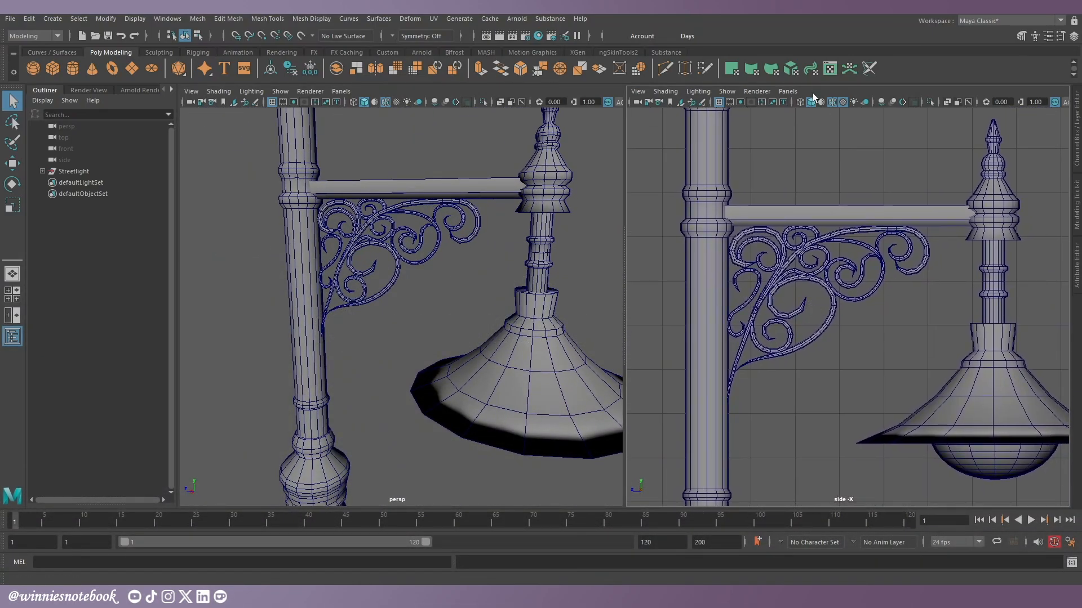
{"action": "left_click", "coordinate": [795, 92]}
{"action": "left_click", "coordinate": [795, 92]}
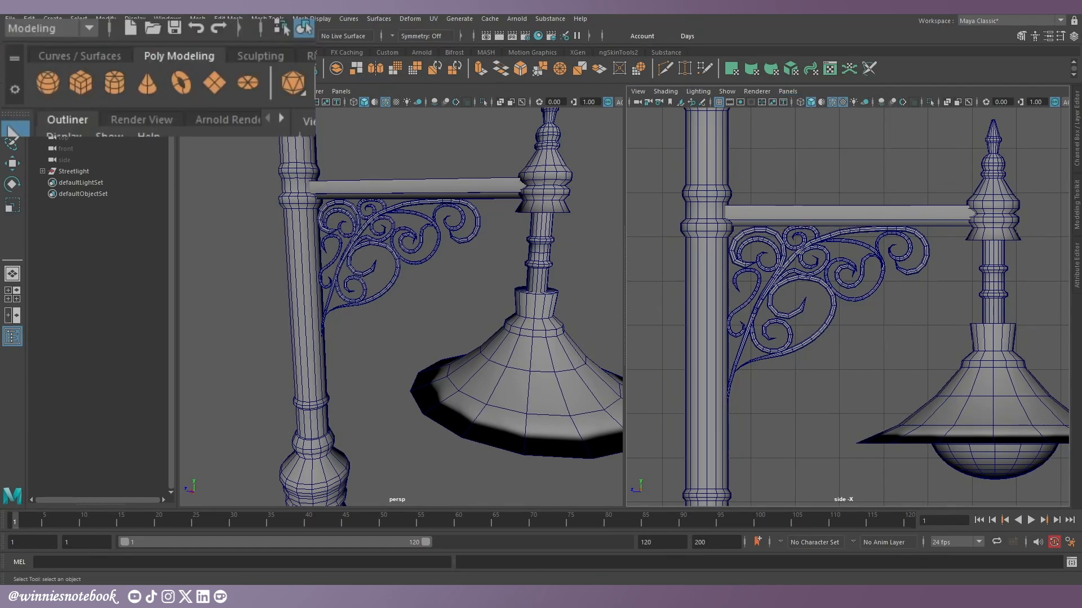
{"action": "left_click", "coordinate": [52, 52]}
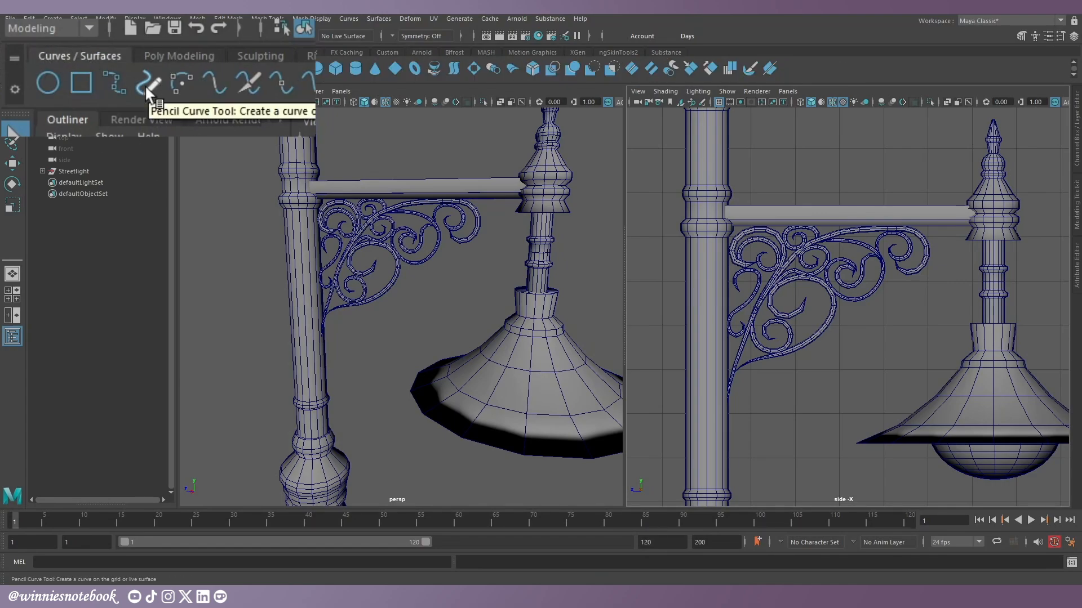
{"action": "left_click", "coordinate": [92, 69]}
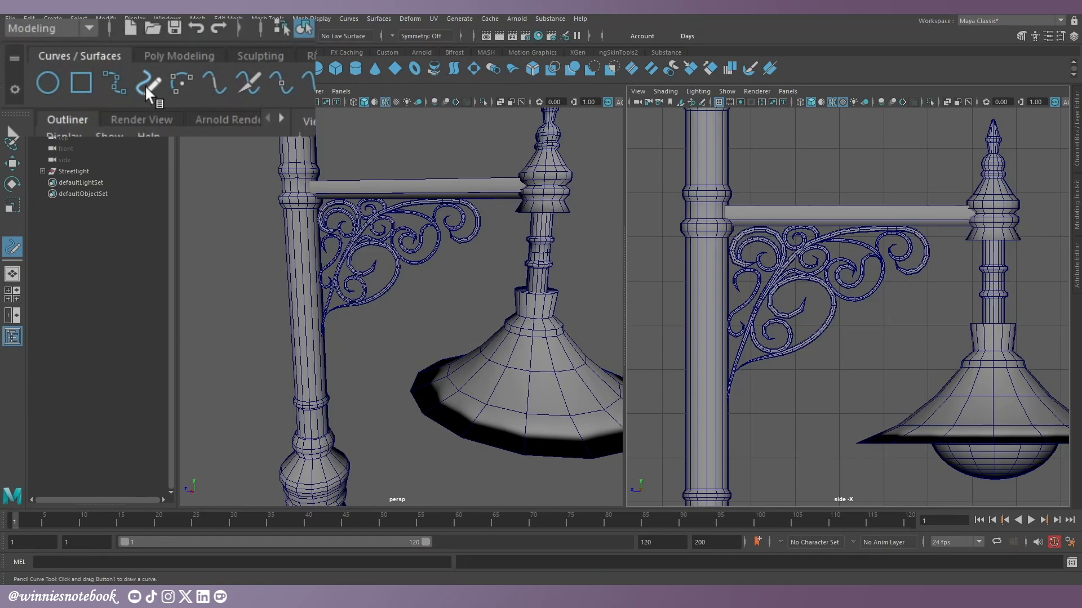
{"action": "scroll", "coordinate": [754, 271], "scroll_direction": "up", "scroll_amount": 3}
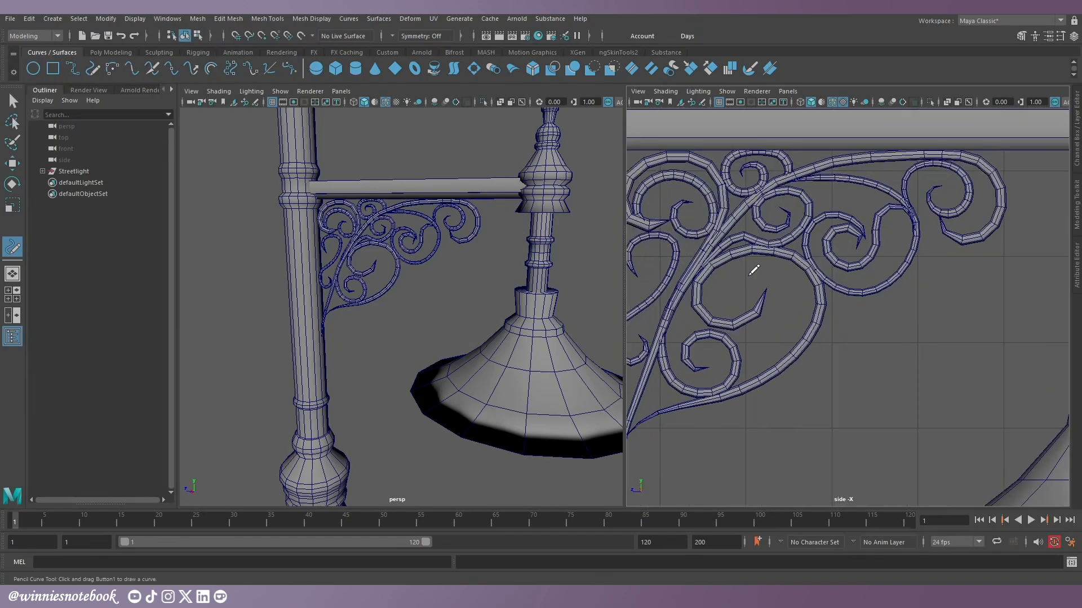
{"action": "scroll", "coordinate": [773, 244], "scroll_direction": "up", "scroll_amount": 3}
{"action": "scroll", "coordinate": [773, 243], "scroll_direction": "up", "scroll_amount": 2}
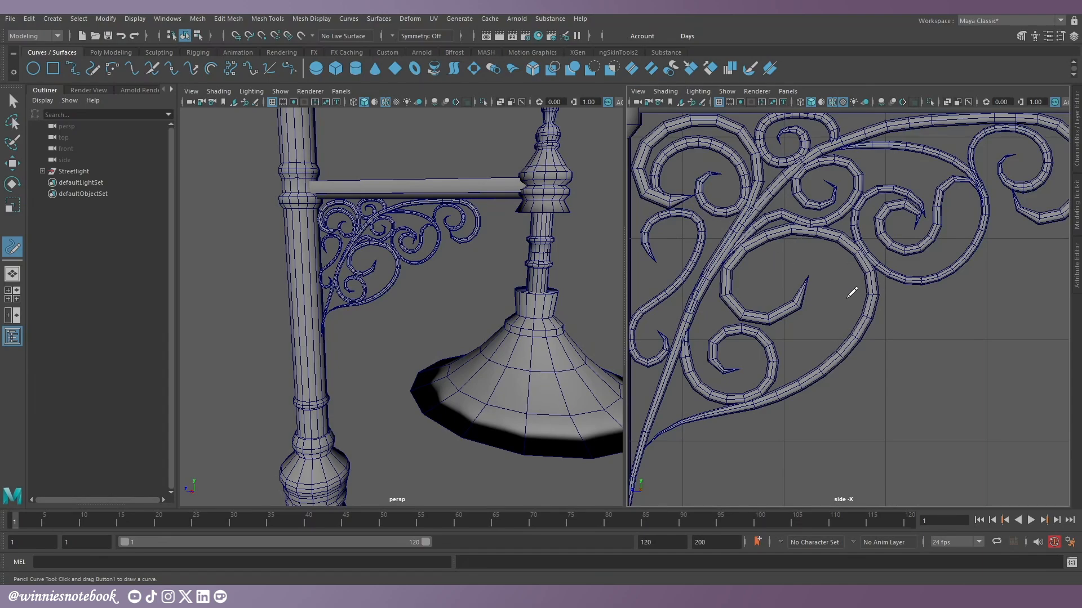
{"action": "scroll", "coordinate": [821, 333], "scroll_direction": "up", "scroll_amount": 1}
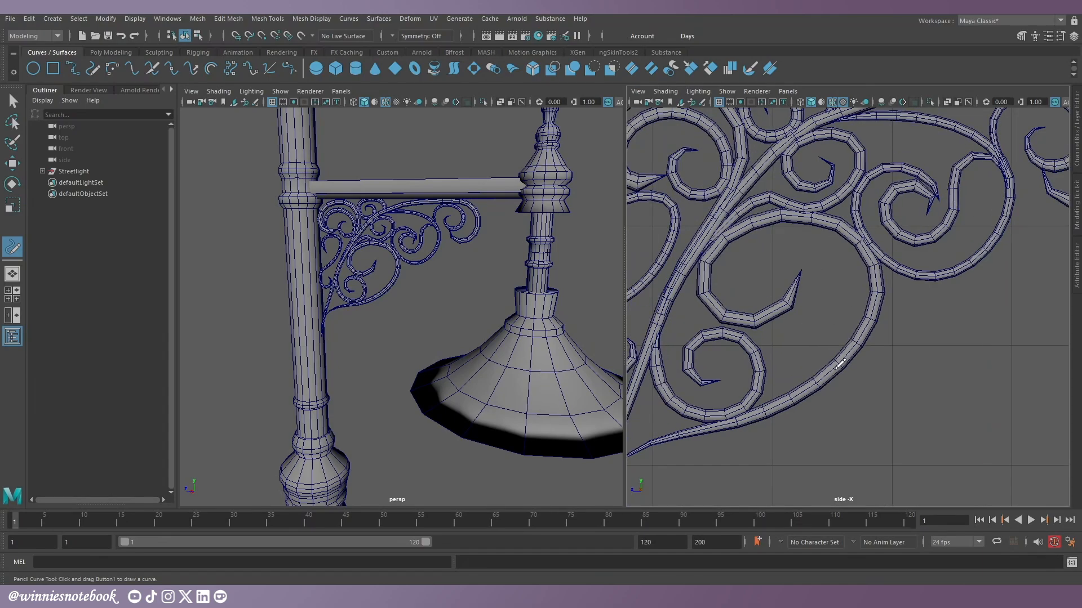
{"action": "scroll", "coordinate": [766, 402], "scroll_direction": "up", "scroll_amount": 1}
{"action": "mouse_move", "coordinate": [766, 402]}
{"action": "left_mouse_down"}
{"action": "mouse_move", "coordinate": [824, 335]}
{"action": "mouse_move", "coordinate": [850, 231]}
{"action": "mouse_move", "coordinate": [771, 213]}
{"action": "mouse_move", "coordinate": [727, 259]}
{"action": "mouse_move", "coordinate": [762, 284]}
{"action": "mouse_move", "coordinate": [795, 242]}
{"action": "mouse_move", "coordinate": [782, 242]}
{"action": "left_mouse_up"}
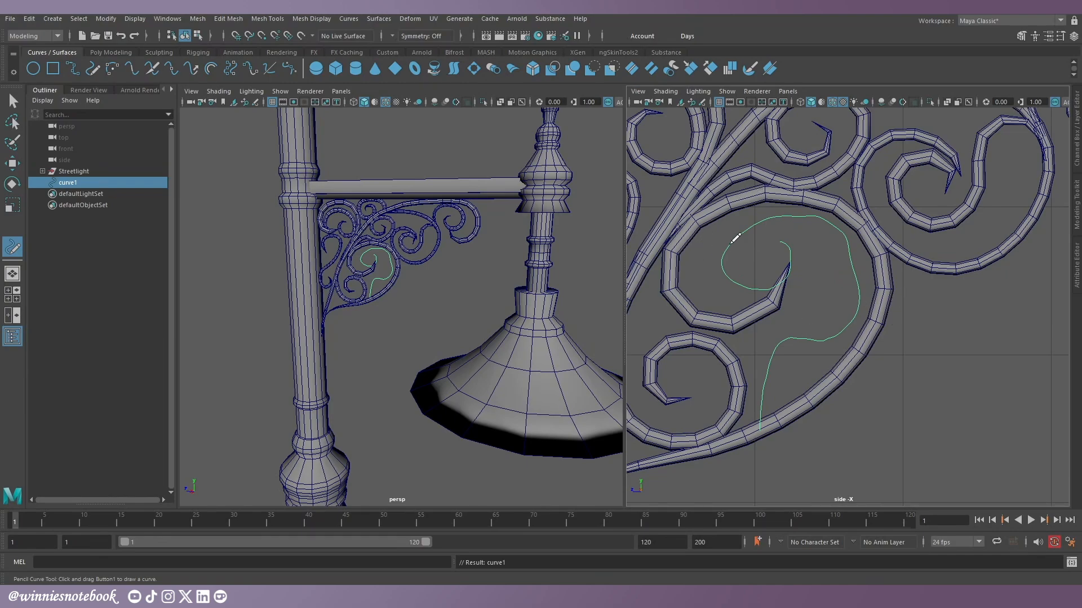
Step: Switch the curve to control vertex editing and shift a few vertices on the spiral's left shoulder outward
{"action": "right_click", "coordinate": [731, 244]}
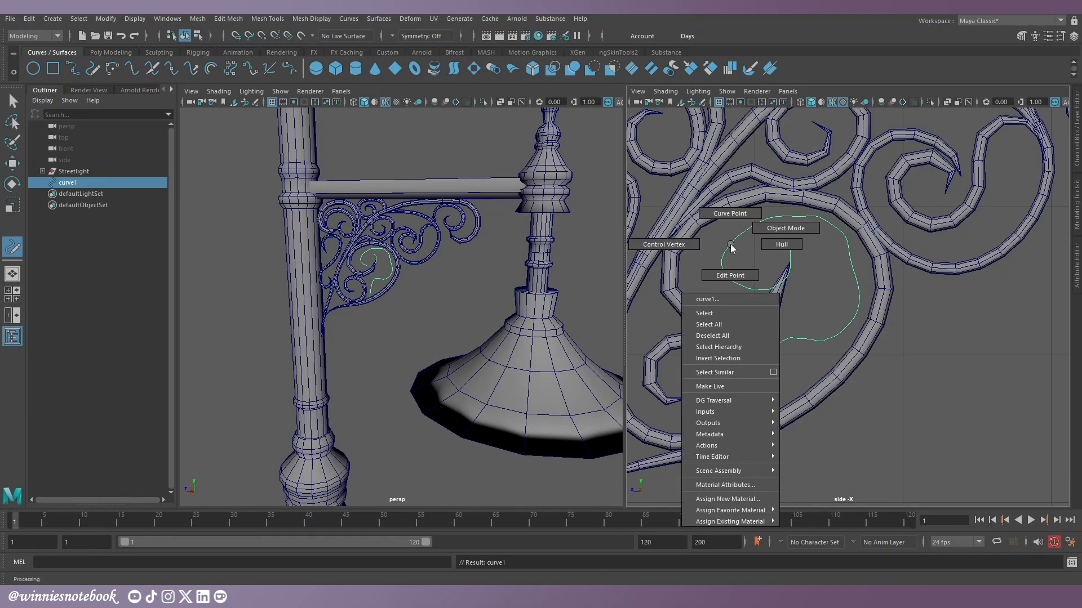
{"action": "left_click", "coordinate": [669, 244]}
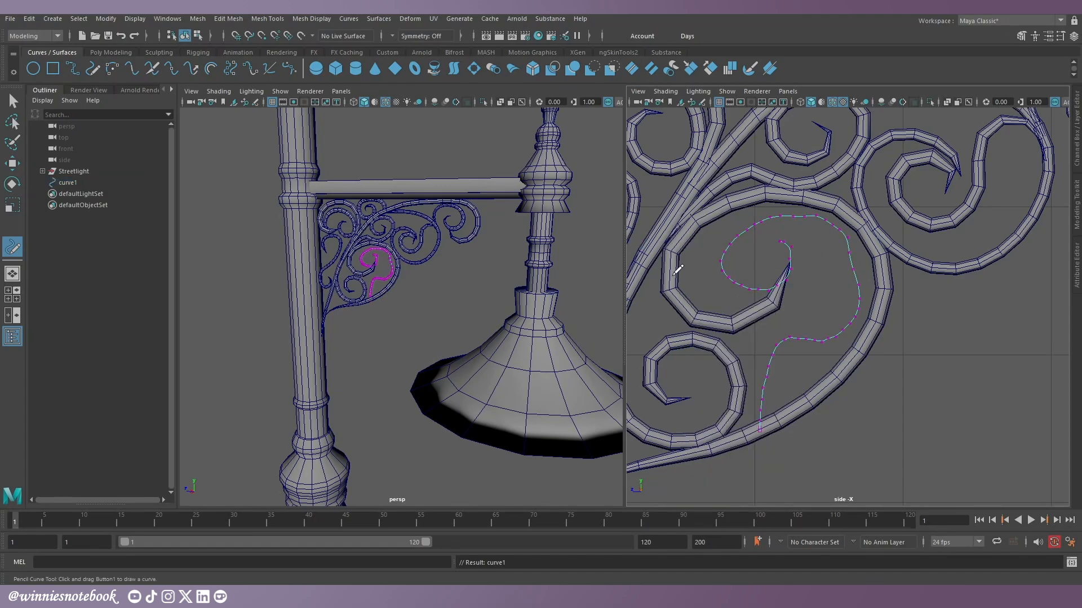
{"action": "key", "text": "q"}
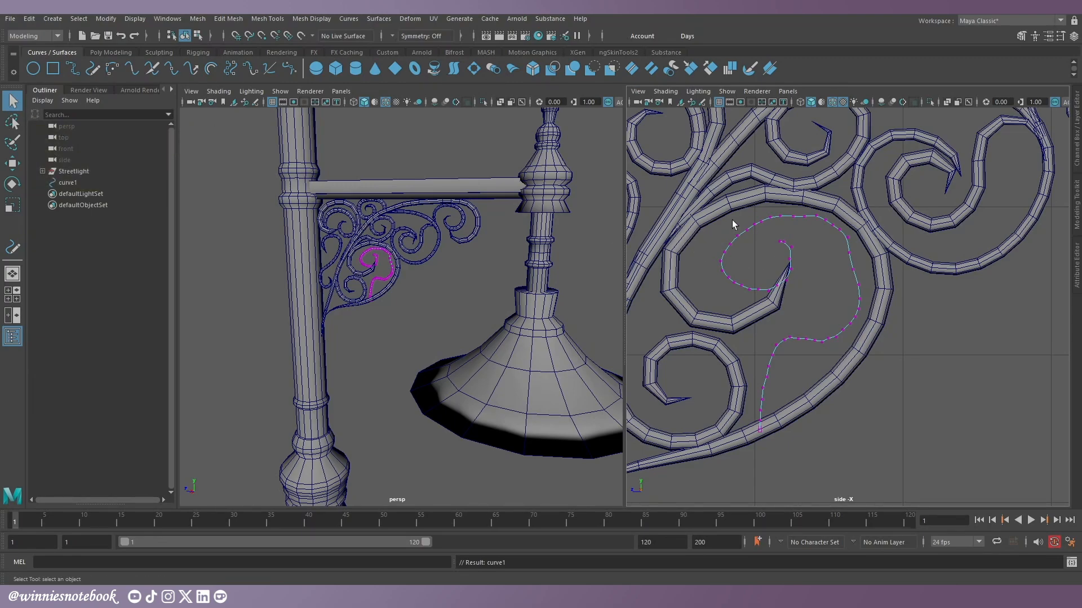
{"action": "left_click_drag", "start_coordinate": [716, 226], "coordinate": [746, 263]}
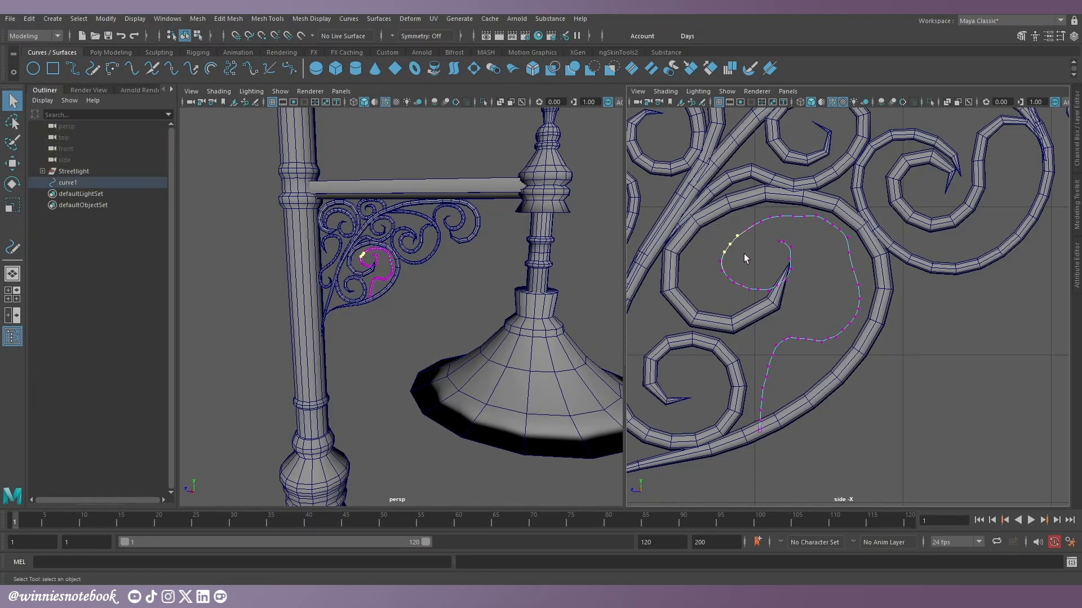
{"action": "key", "text": "w"}
{"action": "middle_click_drag", "start_coordinate": [743, 257], "coordinate": [735, 248]}
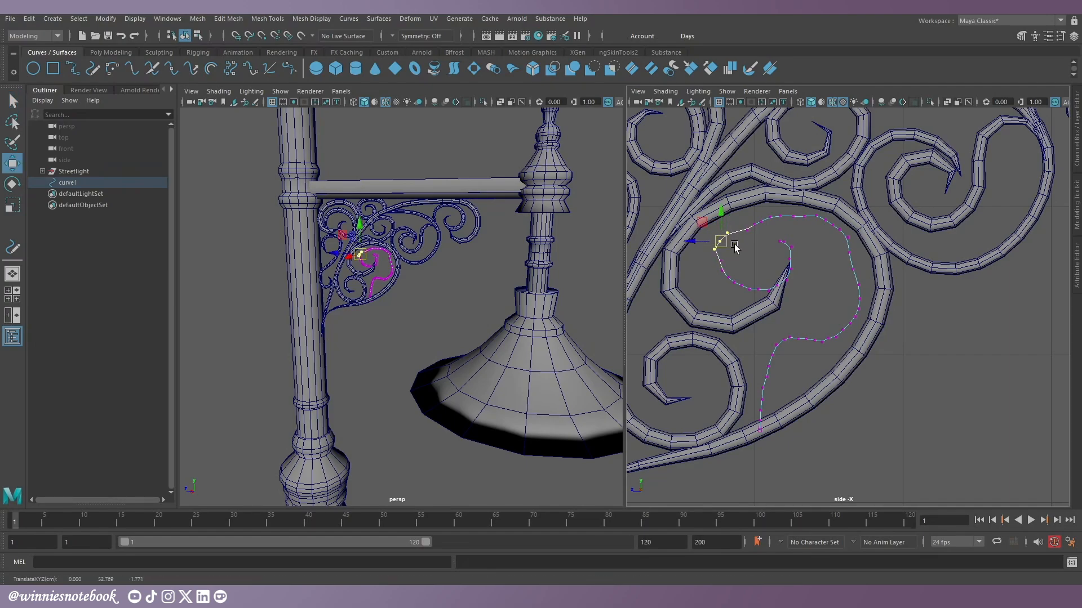
{"action": "left_click", "coordinate": [763, 251]}
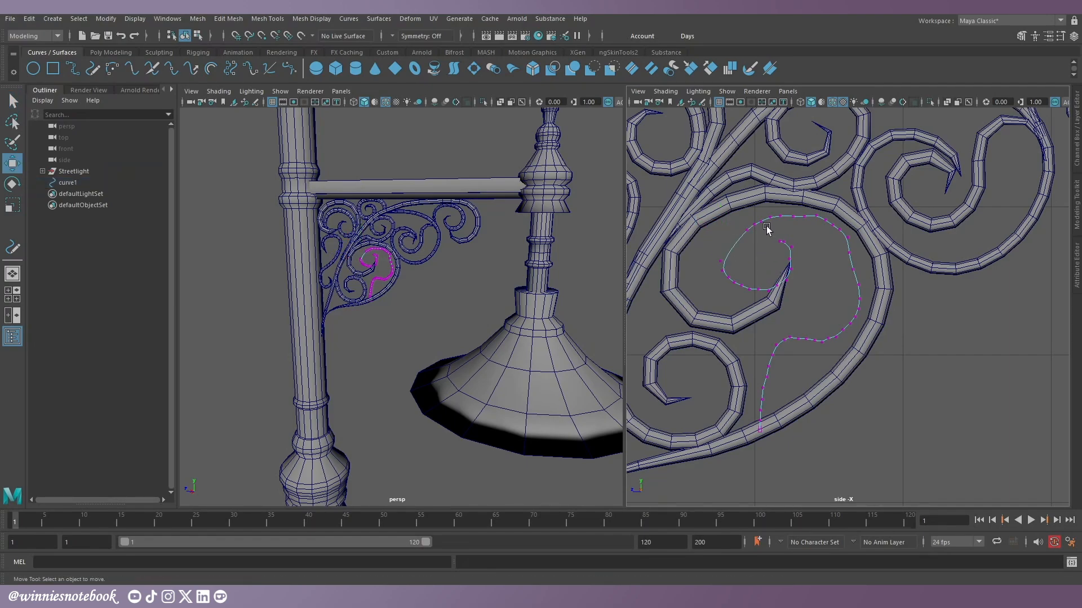
Step: Delete surplus control vertices around the inner end of the spiral curve
{"action": "left_click_drag", "start_coordinate": [746, 258], "coordinate": [779, 301]}
{"action": "key", "text": "Delete"}
{"action": "key", "text": "Delete"}
{"action": "key", "text": "Delete"}
{"action": "left_click_drag", "start_coordinate": [802, 259], "coordinate": [780, 273]}
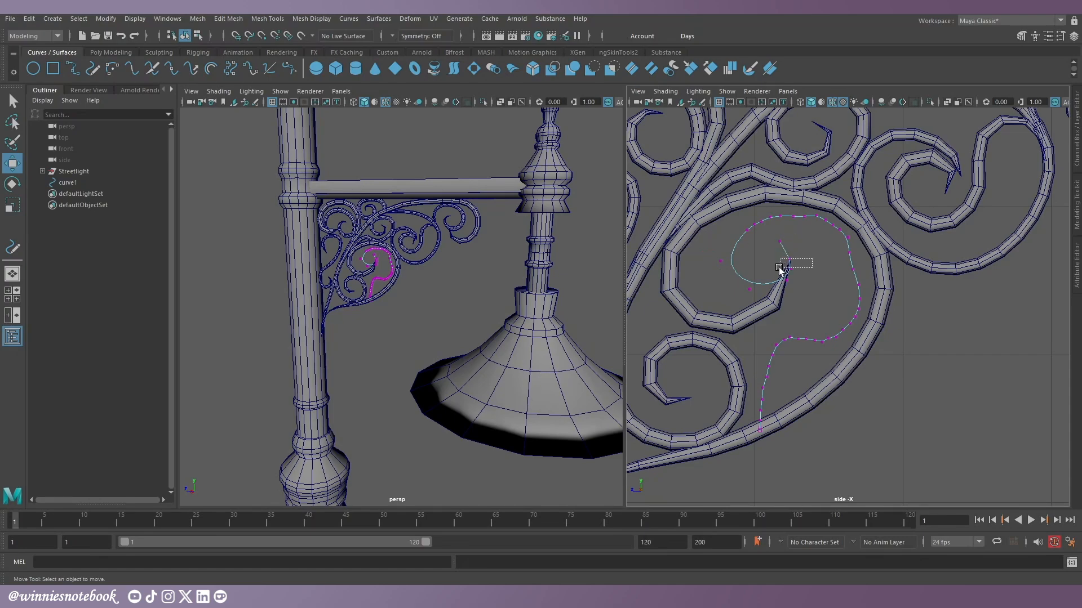
{"action": "key", "text": "Delete"}
Step: Delete surplus control vertices along the curve's top arc, outer side and lower stem
{"action": "left_click_drag", "start_coordinate": [769, 189], "coordinate": [862, 206]}
{"action": "key", "text": "Delete"}
{"action": "key", "text": "Delete"}
{"action": "left_click_drag", "start_coordinate": [870, 313], "coordinate": [845, 264]}
{"action": "key", "text": "Delete"}
{"action": "left_click_drag", "start_coordinate": [788, 379], "coordinate": [734, 426]}
{"action": "key", "text": "Delete"}
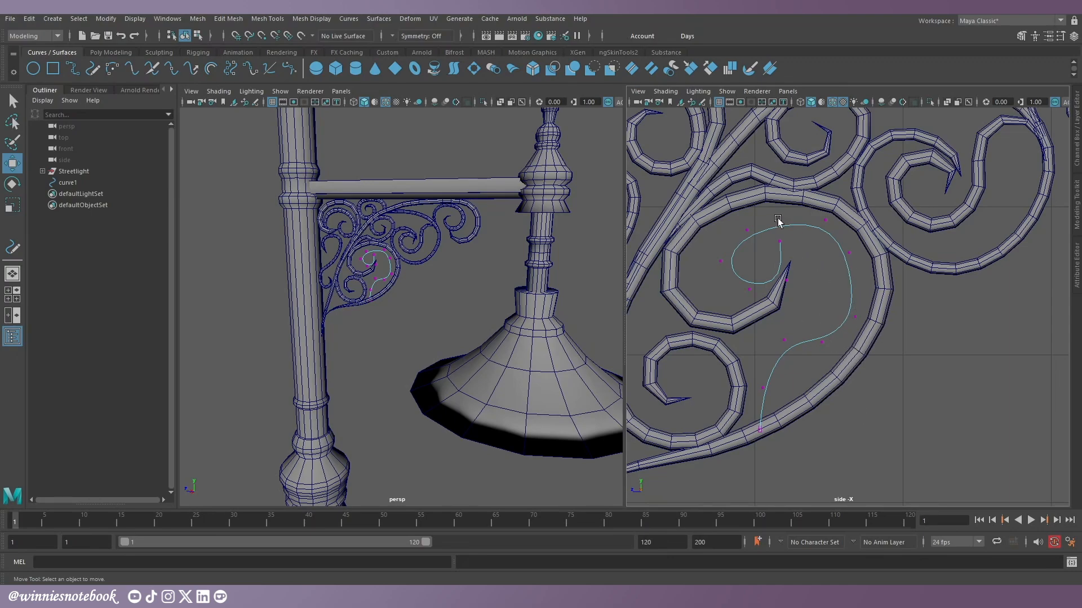
Step: Reposition the remaining control vertices to round out the spiral's shape
{"action": "left_click_drag", "start_coordinate": [760, 219], "coordinate": [708, 268]}
{"action": "left_click_drag", "start_coordinate": [764, 233], "coordinate": [772, 293]}
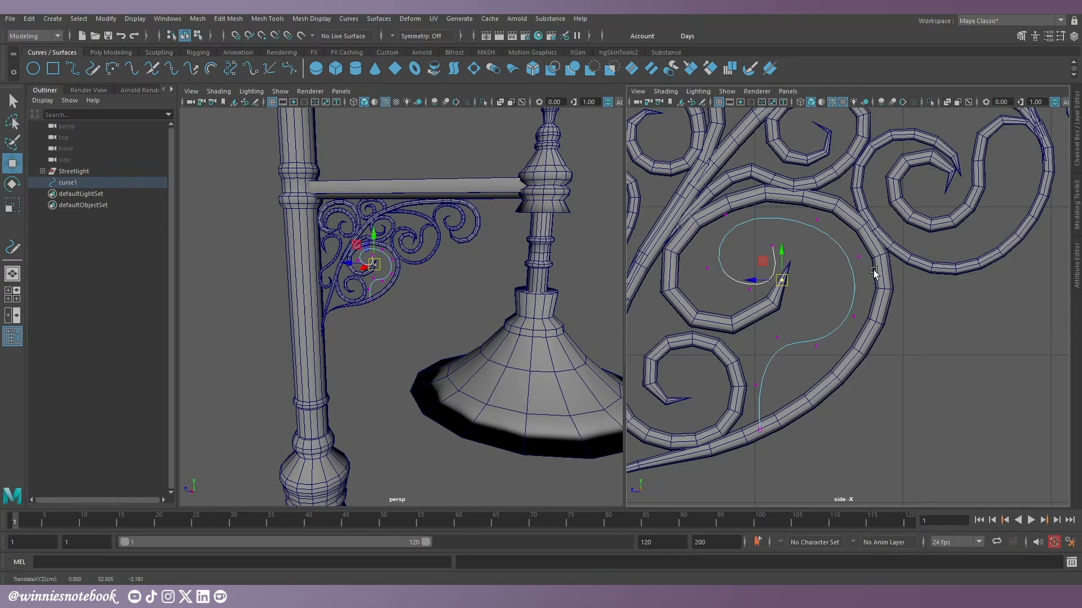
Step: Pick a curve point at the top of the spiral and insert a knot there
{"action": "right_click", "coordinate": [780, 223]}
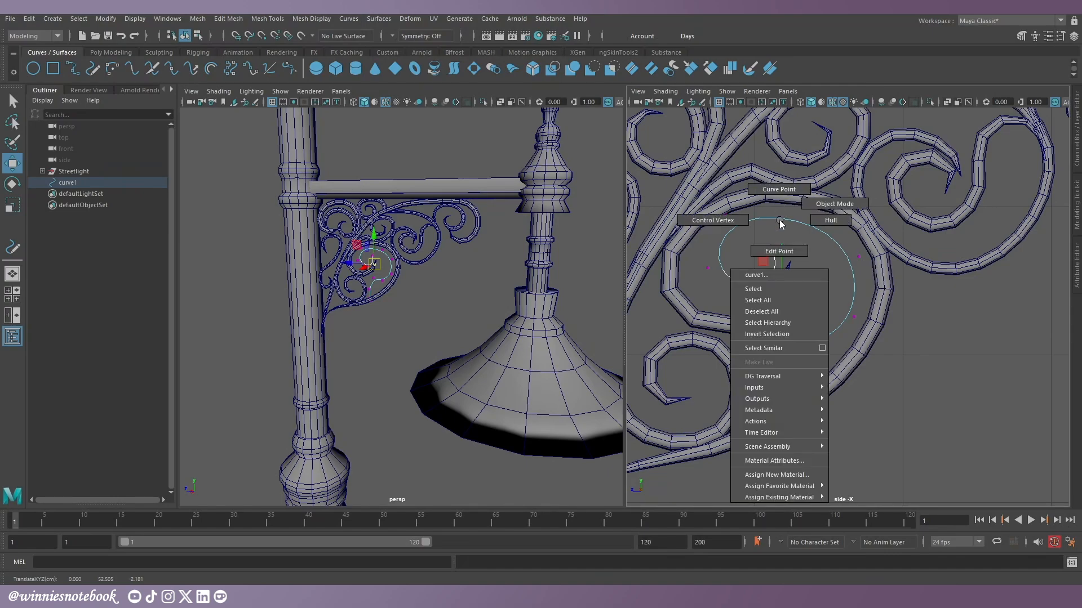
{"action": "left_click", "coordinate": [779, 190]}
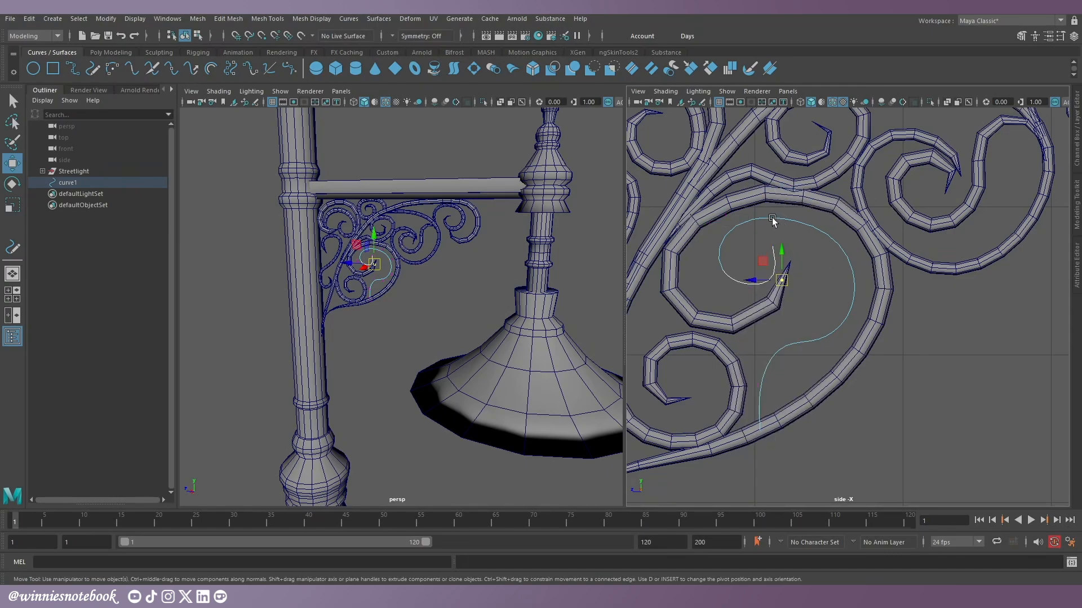
{"action": "left_click", "coordinate": [780, 219]}
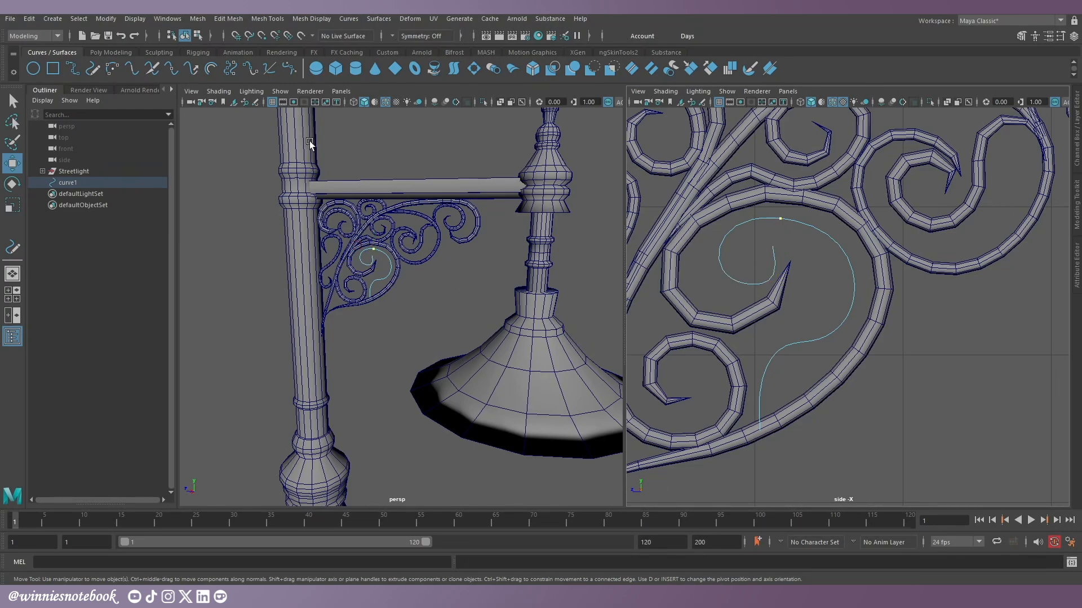
{"action": "left_click", "coordinate": [349, 18]}
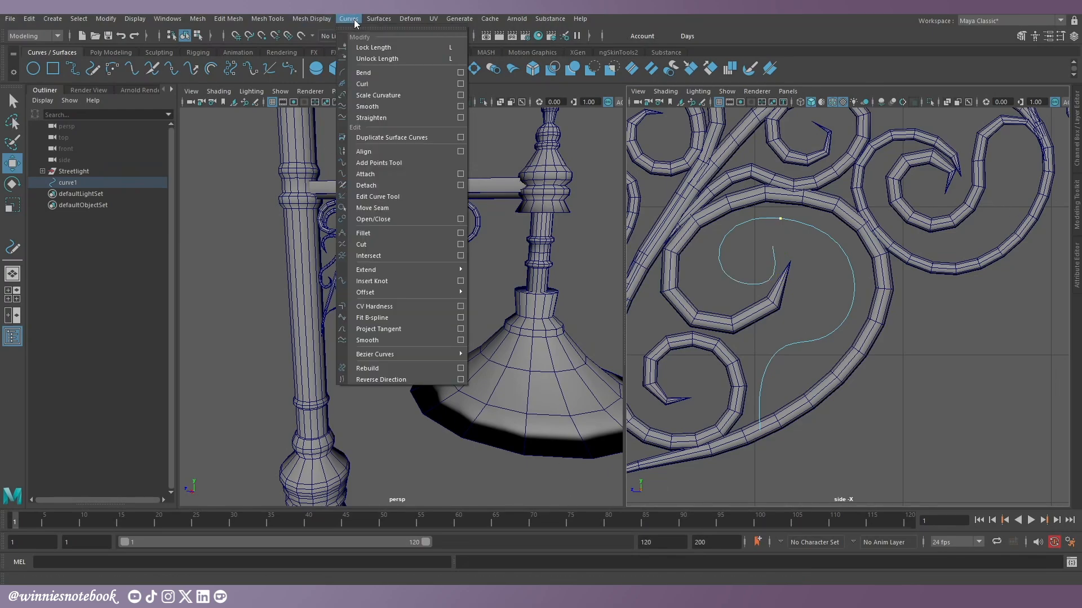
{"action": "mouse_move", "coordinate": [387, 292]}
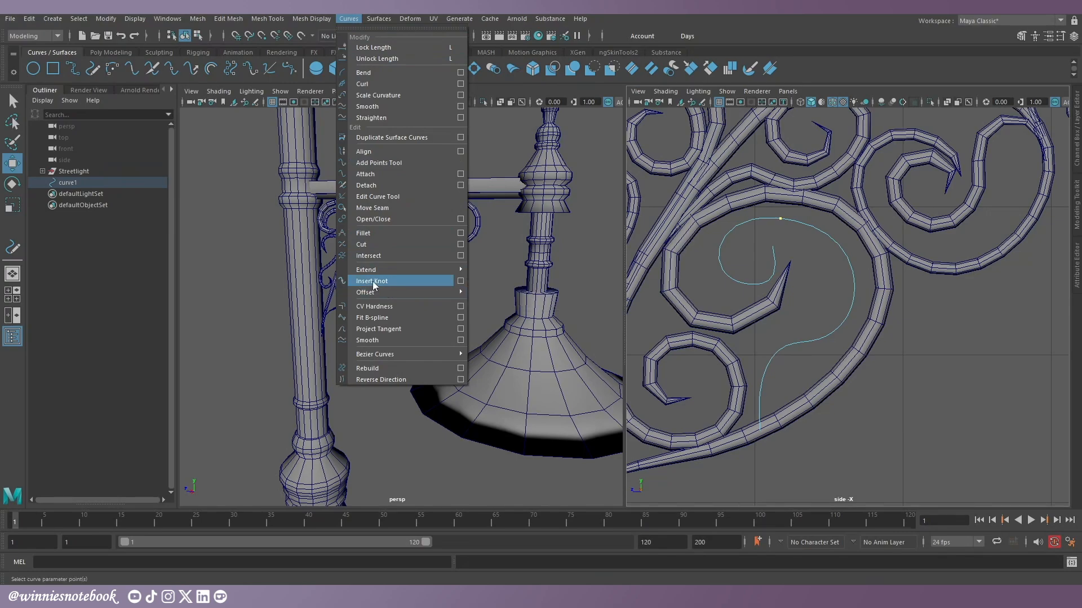
Step: Raise the control vertex at the top of the spiral slightly and save the scene
{"action": "key", "text": "F8"}
{"action": "right_click_drag", "start_coordinate": [775, 221], "coordinate": [791, 188]}
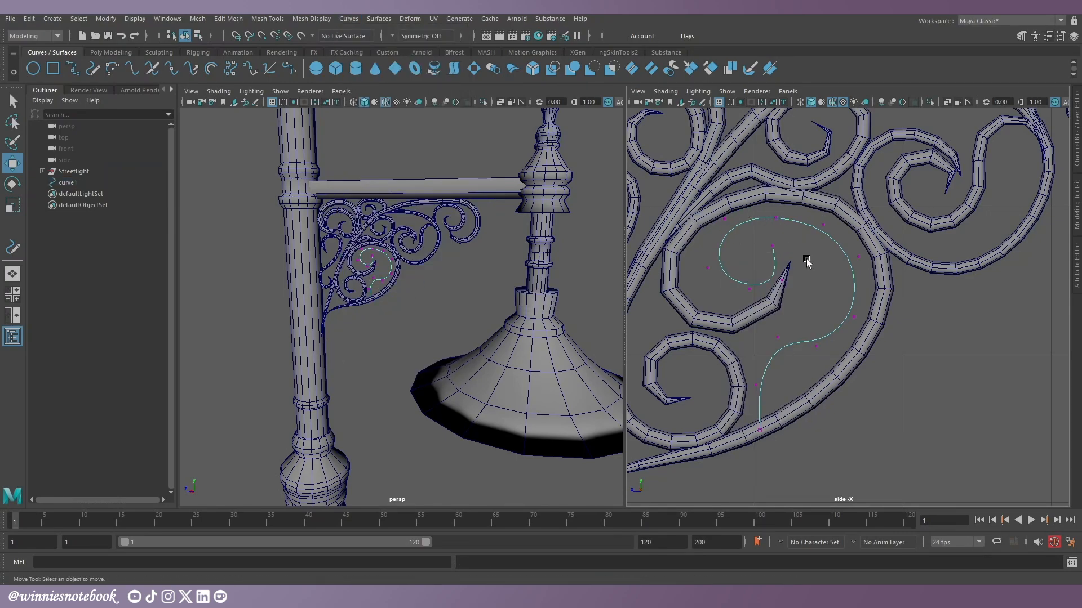
{"action": "left_click_drag", "start_coordinate": [788, 241], "coordinate": [776, 196]}
{"action": "left_click", "coordinate": [939, 418]}
{"action": "key", "text": "ctrl+s"}
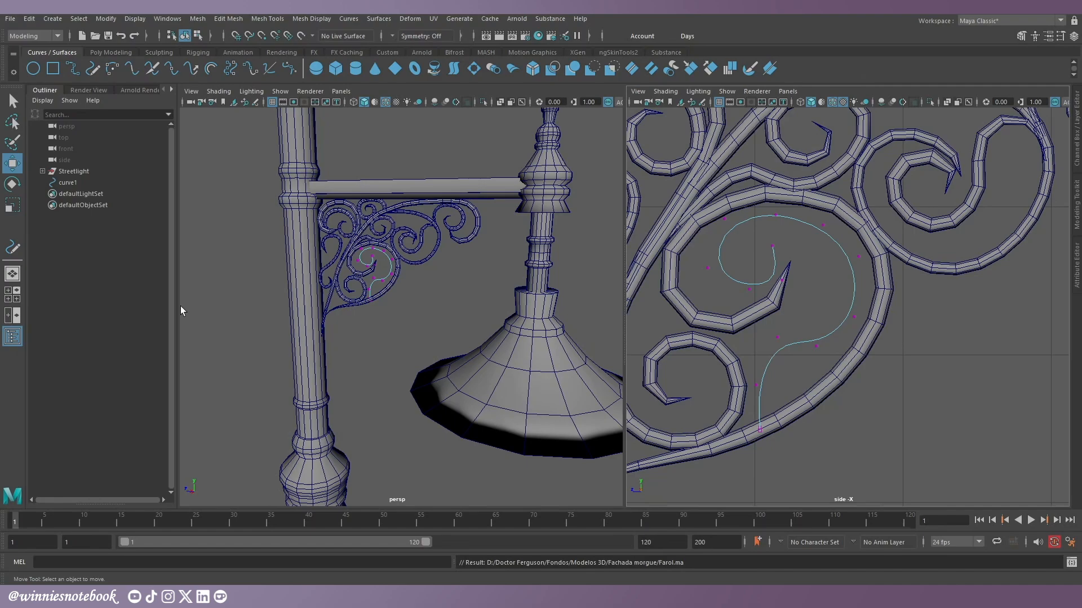
Step: Select curve1 as a whole object and locate the Sweep Mesh command
{"action": "left_click", "coordinate": [79, 184]}
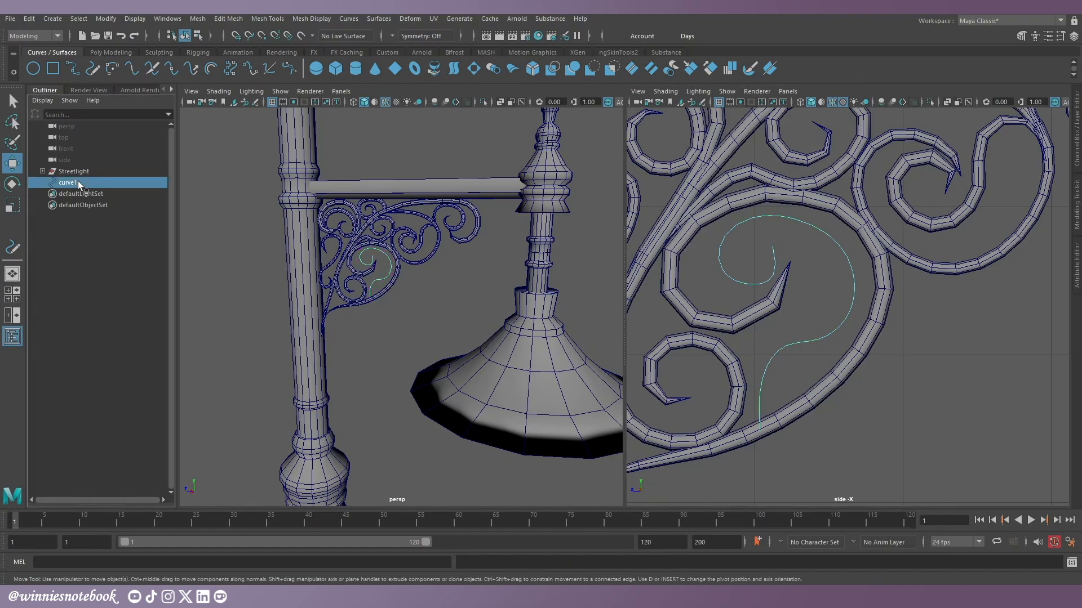
{"action": "left_click", "coordinate": [57, 19]}
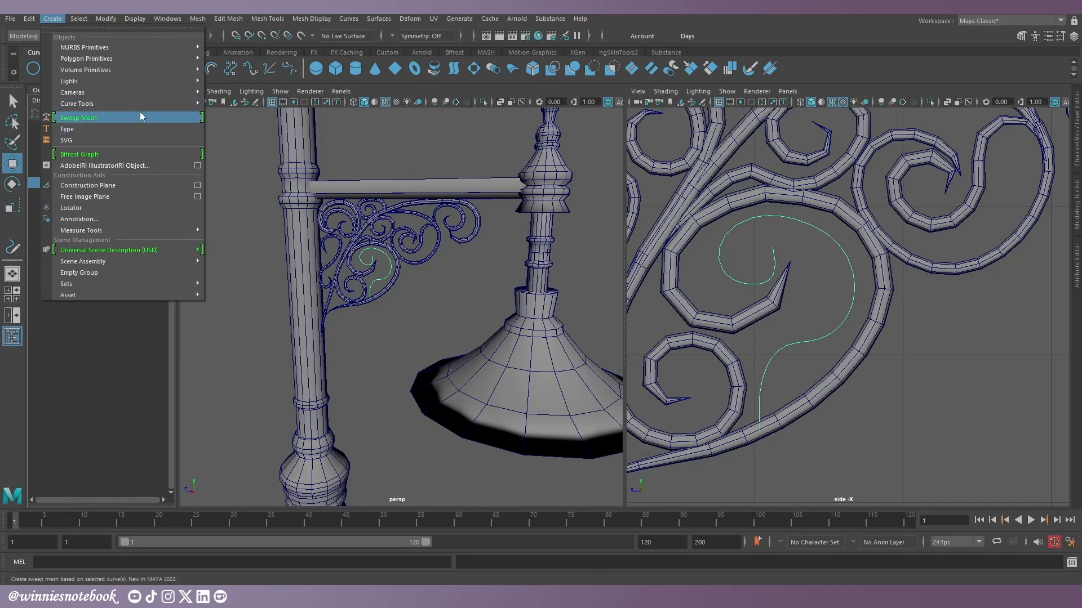
{"action": "left_click", "coordinate": [244, 23]}
{"action": "left_click", "coordinate": [198, 19]}
{"action": "left_click", "coordinate": [167, 18]}
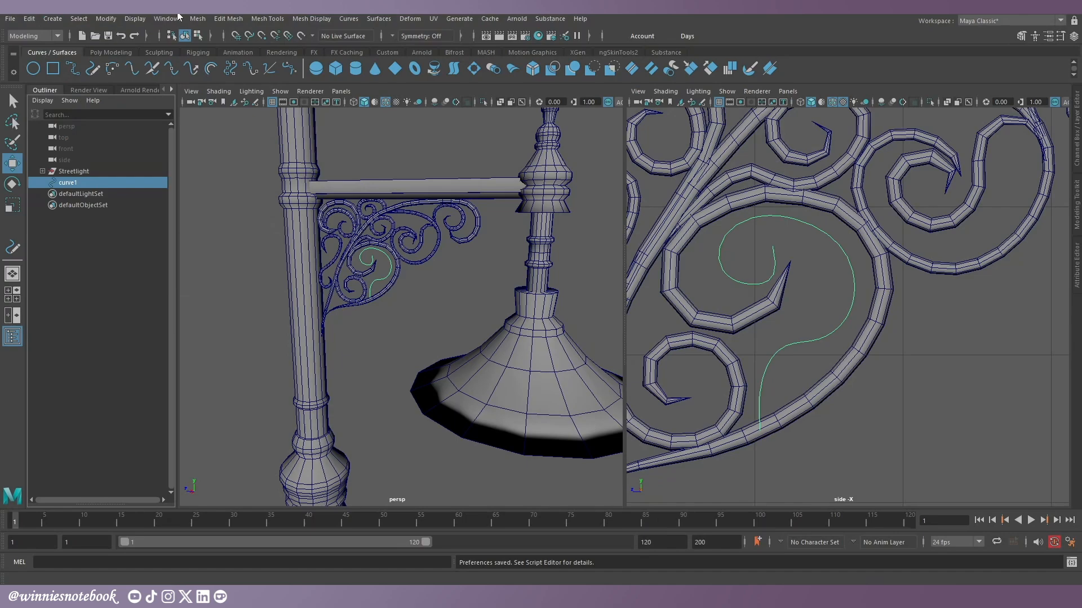
Step: Filter the Plug-in Manager for "swee" and check the load settings of the sweep plug-in
{"action": "left_click", "coordinate": [167, 19]}
{"action": "mouse_move", "coordinate": [231, 128]}
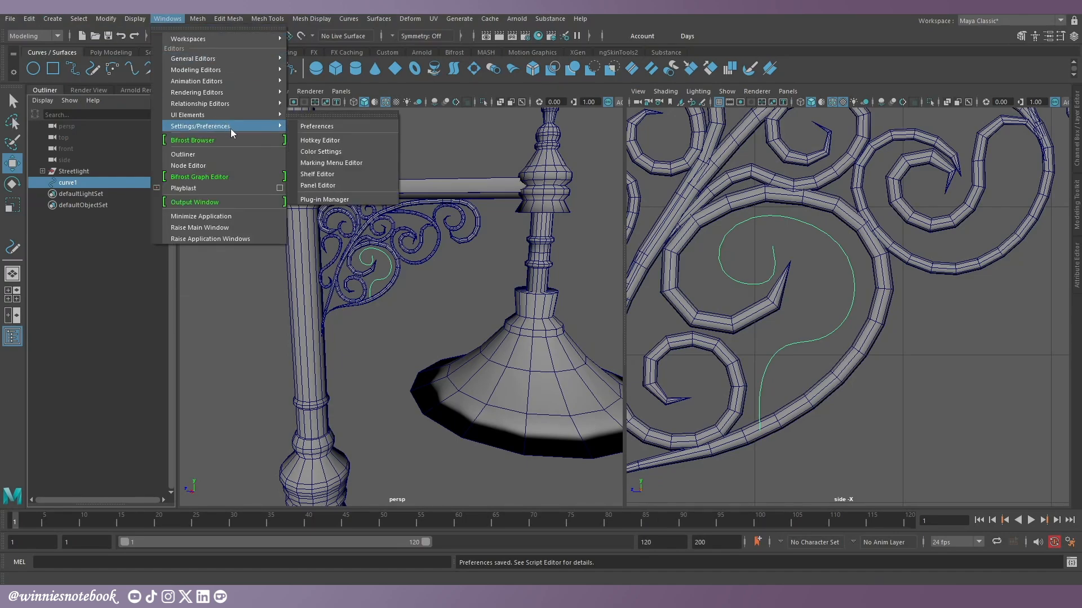
{"action": "left_click", "coordinate": [343, 200]}
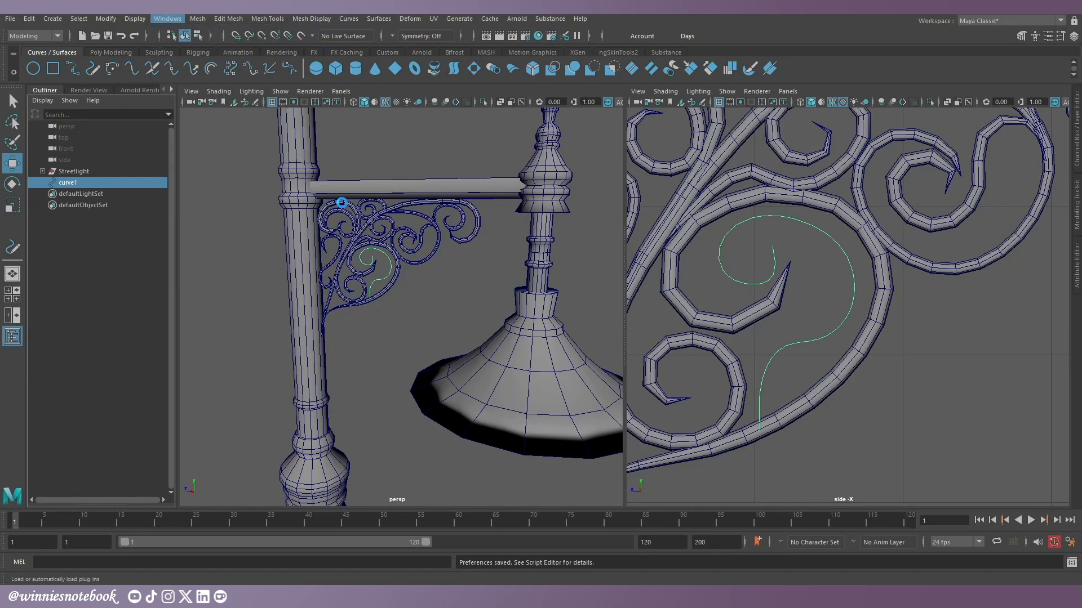
{"action": "type", "text": "swee"}
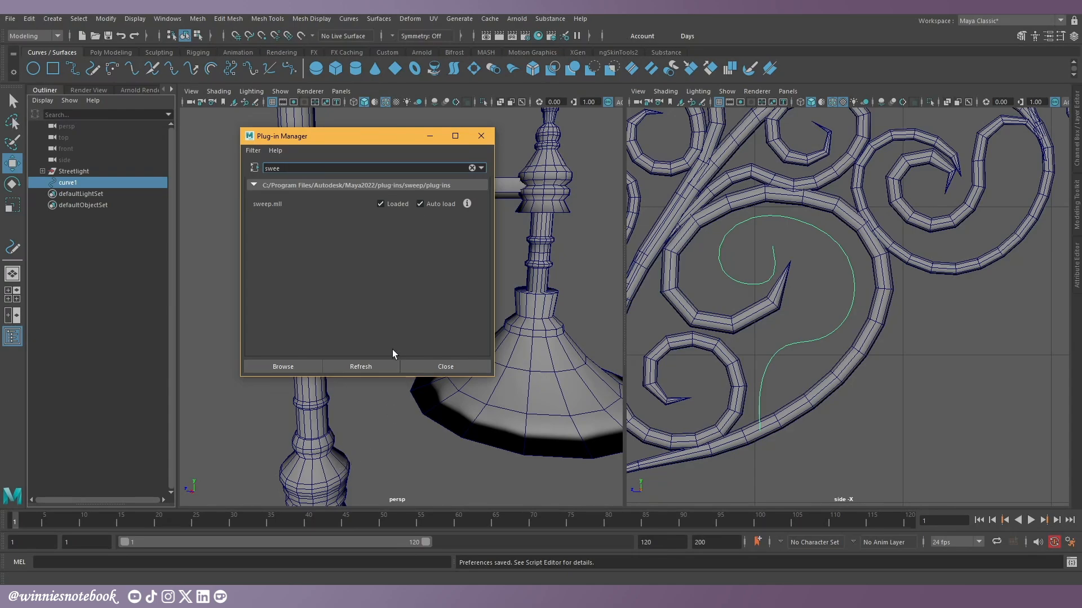
{"action": "left_click", "coordinate": [480, 137]}
Step: Create a sweep mesh along curve1 and reduce its profile scale to 0.056
{"action": "left_click", "coordinate": [57, 20]}
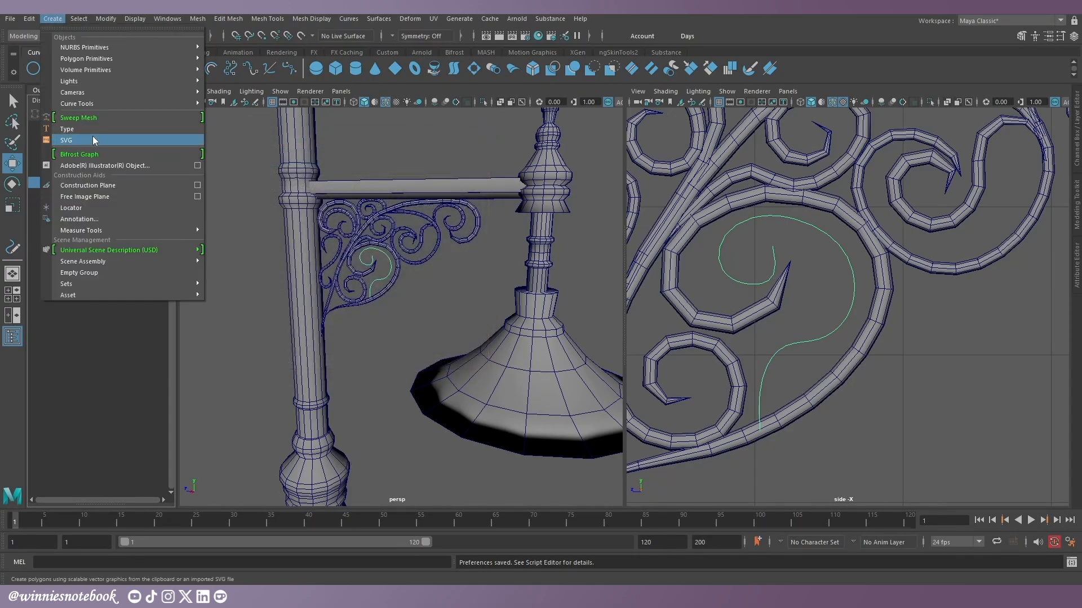
{"action": "left_click", "coordinate": [83, 120]}
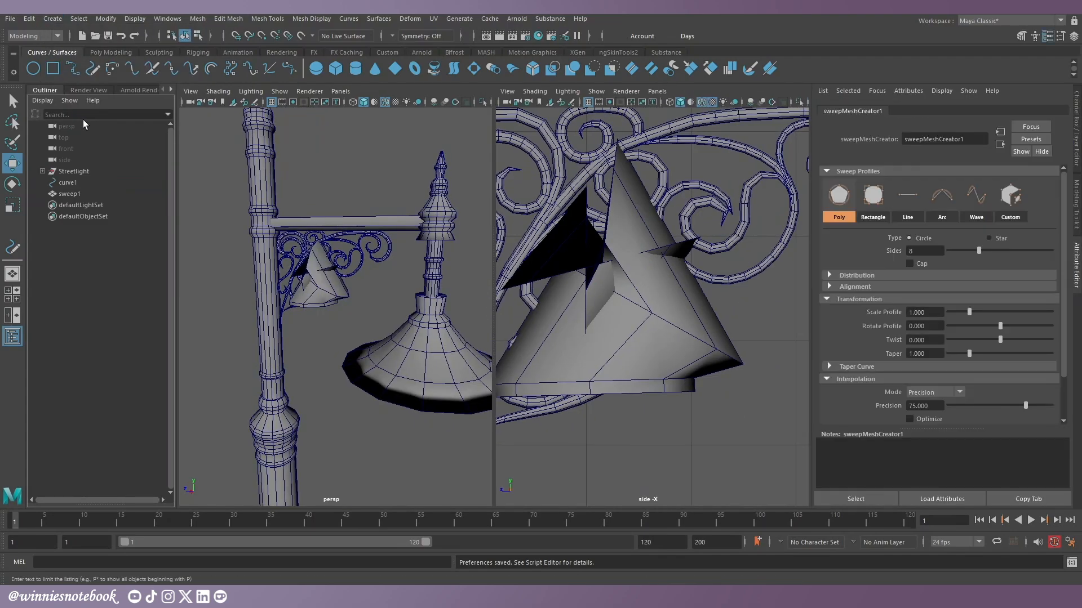
{"action": "right_click_drag", "start_coordinate": [256, 323], "coordinate": [361, 411], "text": "alt"}
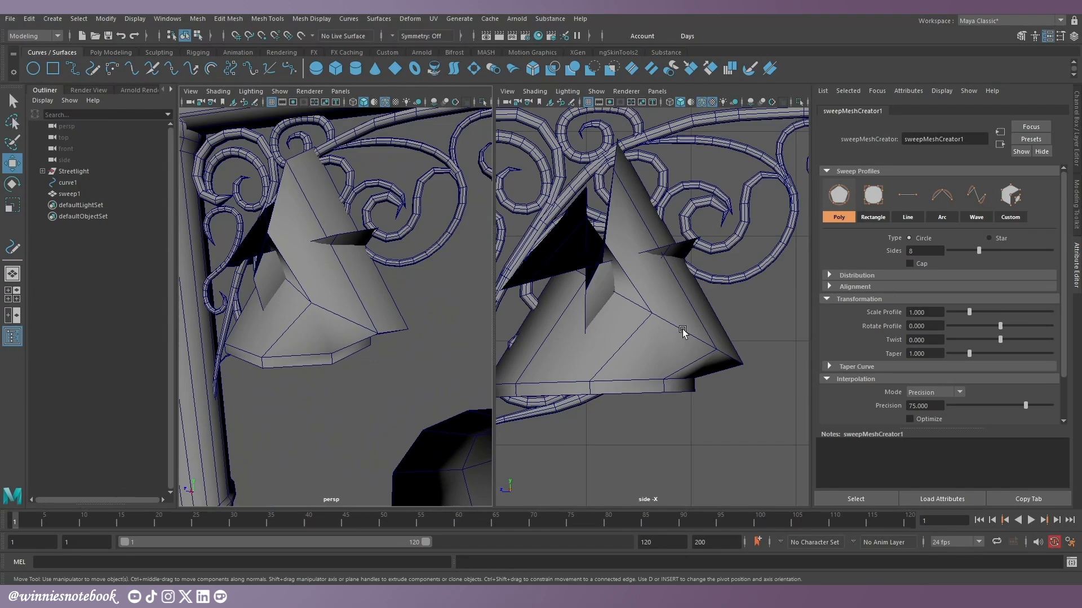
{"action": "right_click_drag", "start_coordinate": [648, 295], "coordinate": [689, 296], "text": "alt"}
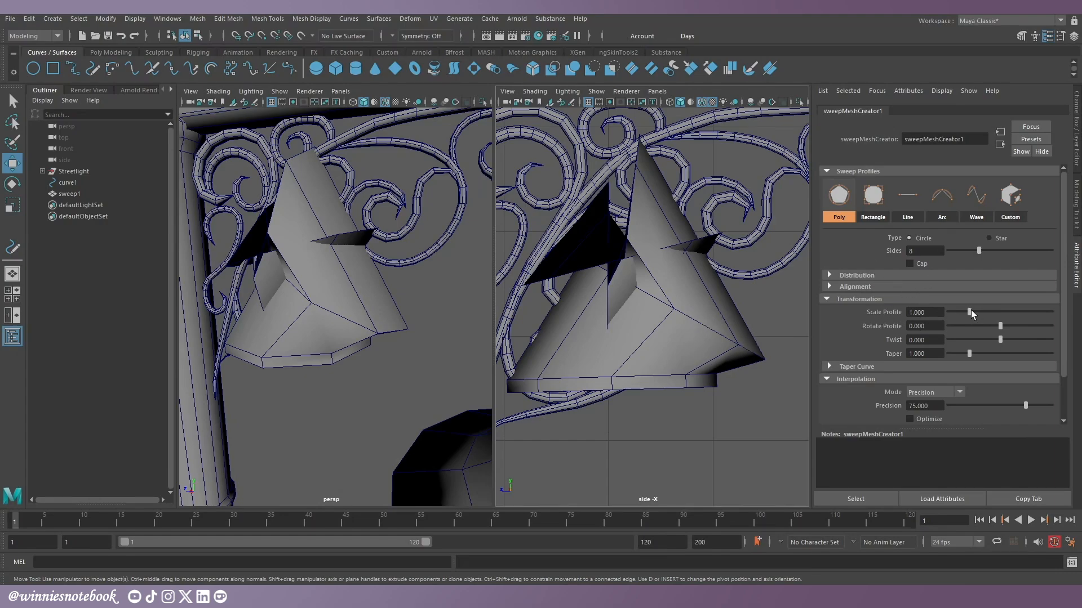
{"action": "left_click_drag", "start_coordinate": [971, 311], "coordinate": [950, 314]}
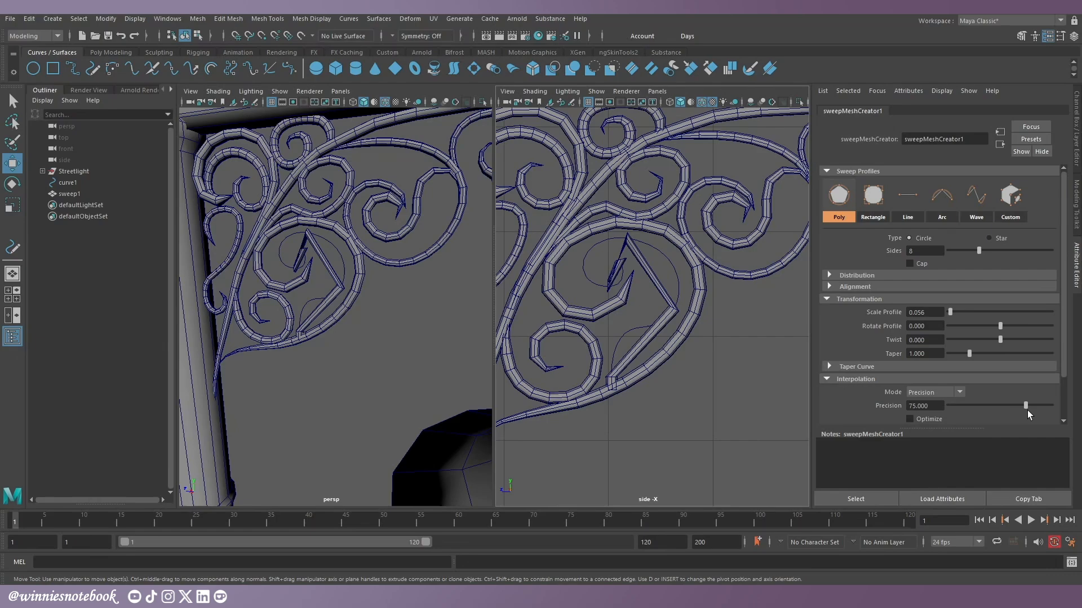
Step: Raise the sweep's interpolation precision to 95.556 with Optimize enabled, and save the scene
{"action": "left_click_drag", "start_coordinate": [1025, 405], "coordinate": [1048, 415]}
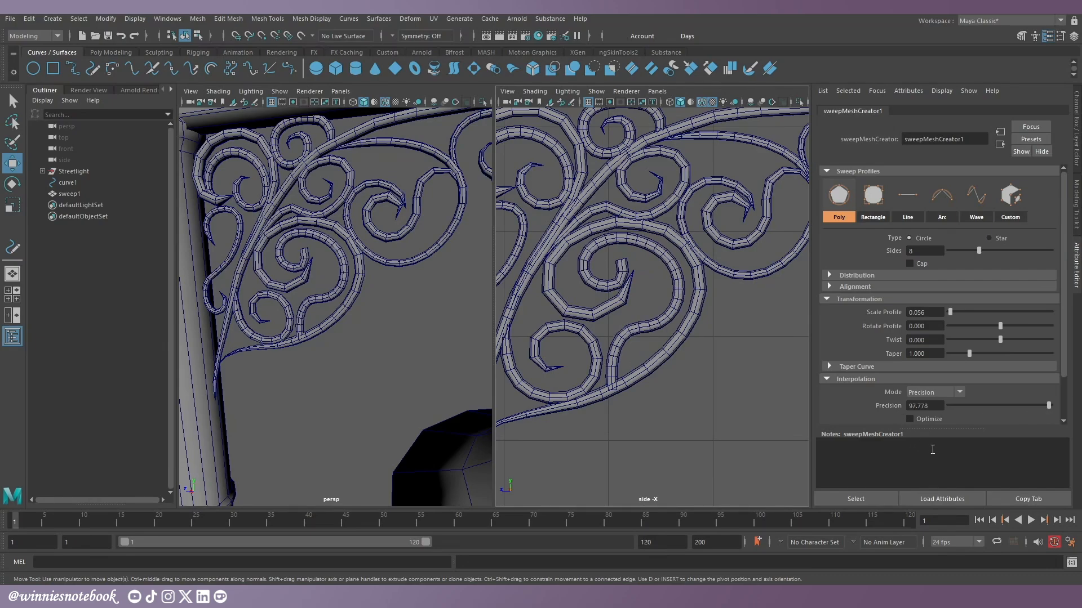
{"action": "left_click", "coordinate": [910, 419]}
{"action": "left_click", "coordinate": [911, 419]}
{"action": "left_click", "coordinate": [910, 419]}
{"action": "left_click_drag", "start_coordinate": [1049, 405], "coordinate": [1047, 405]}
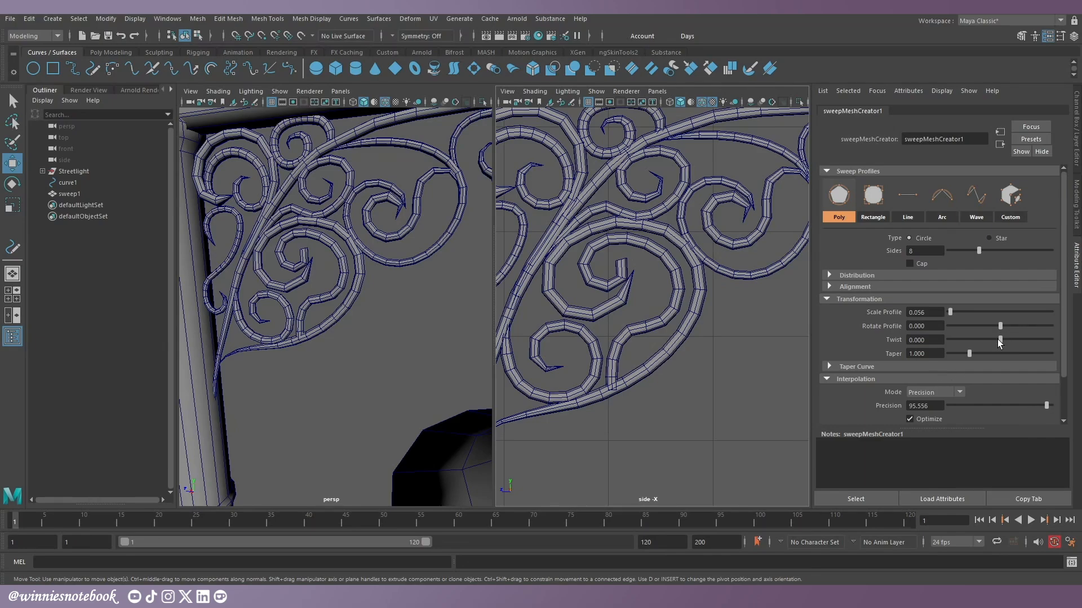
{"action": "key", "text": "ctrl+s"}
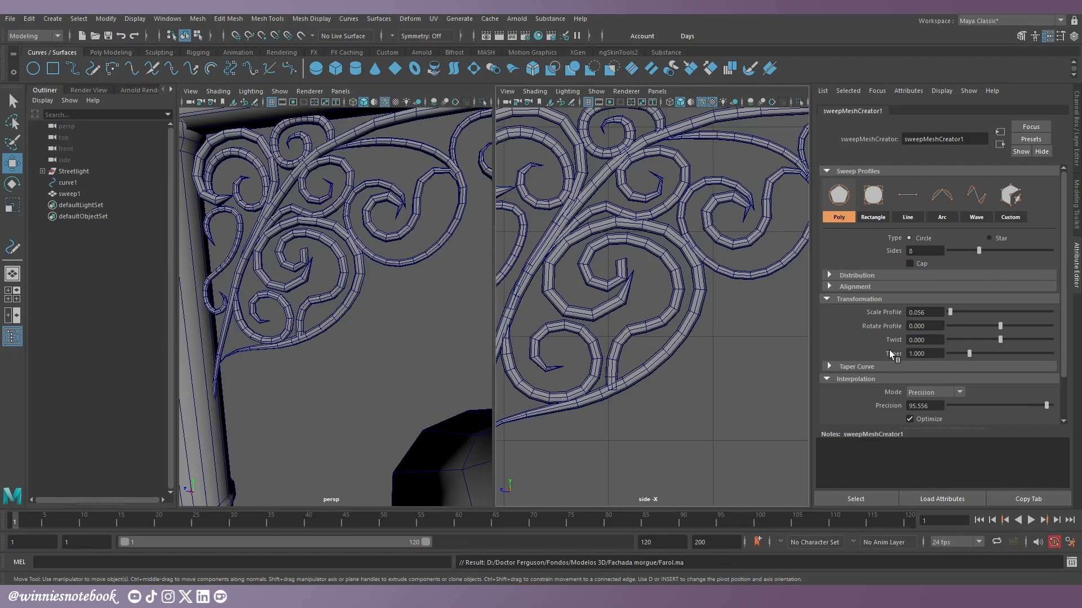
Step: Shape the taper curve to narrow both sweep ends, with inner points at position 0.252, value 0.880 and position 0.842, value 0.920
{"action": "left_click", "coordinate": [854, 367]}
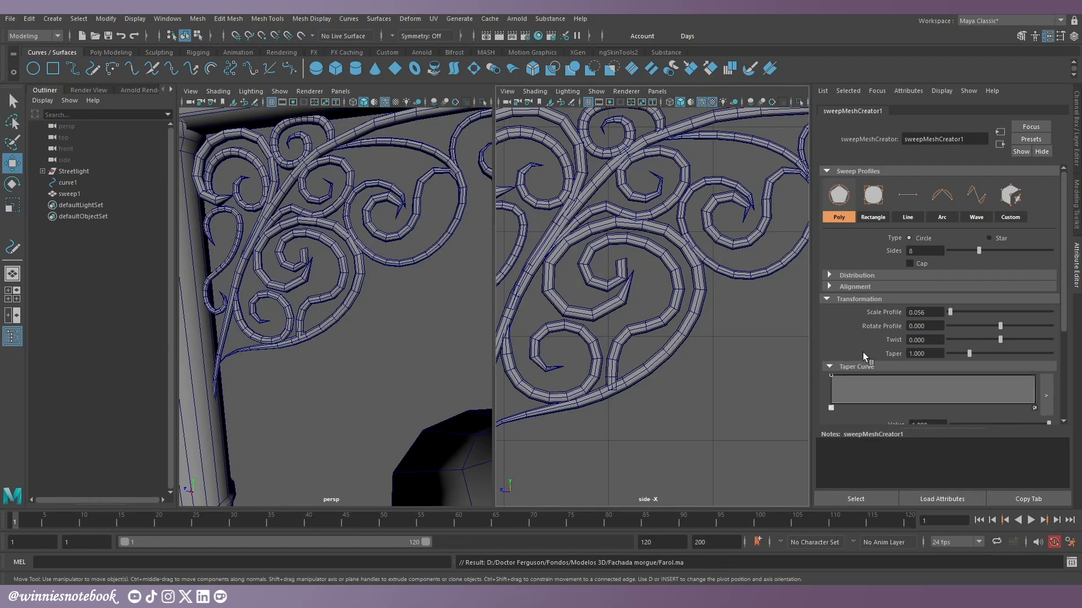
{"action": "scroll", "coordinate": [860, 301], "scroll_direction": "down", "scroll_amount": 2}
{"action": "left_click", "coordinate": [846, 317]}
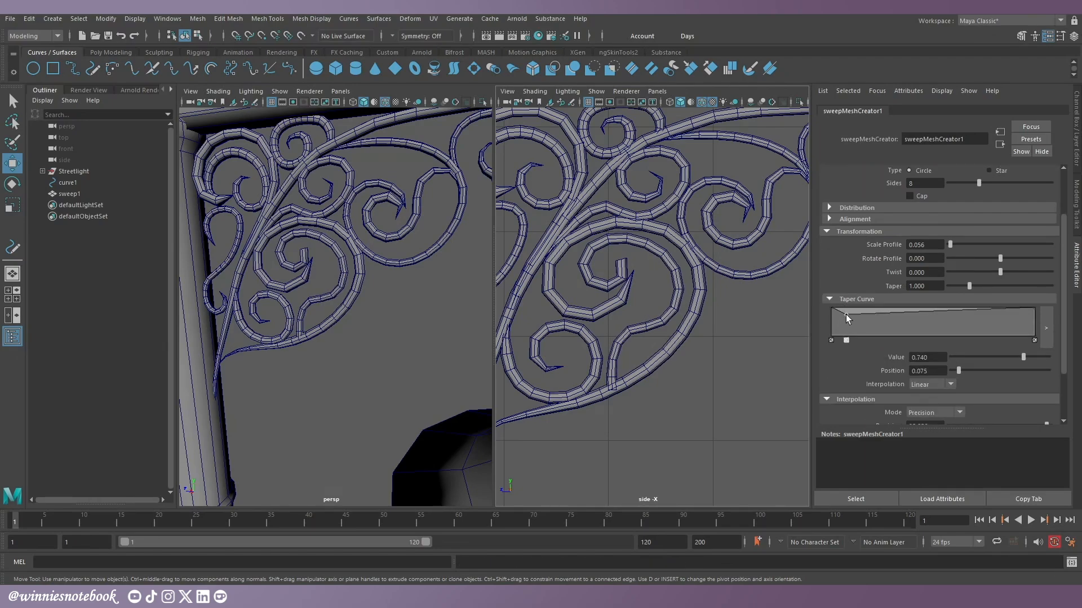
{"action": "left_click_drag", "start_coordinate": [845, 314], "coordinate": [847, 302]}
{"action": "left_click", "coordinate": [1017, 323]}
{"action": "left_click_drag", "start_coordinate": [1017, 322], "coordinate": [1016, 308]}
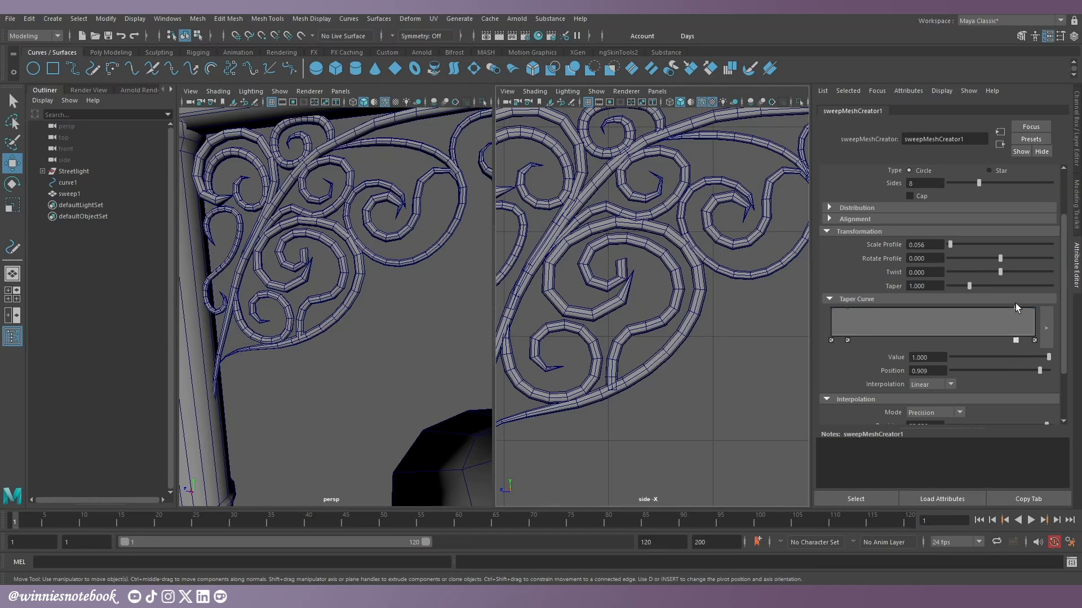
{"action": "left_click_drag", "start_coordinate": [832, 311], "coordinate": [882, 311]}
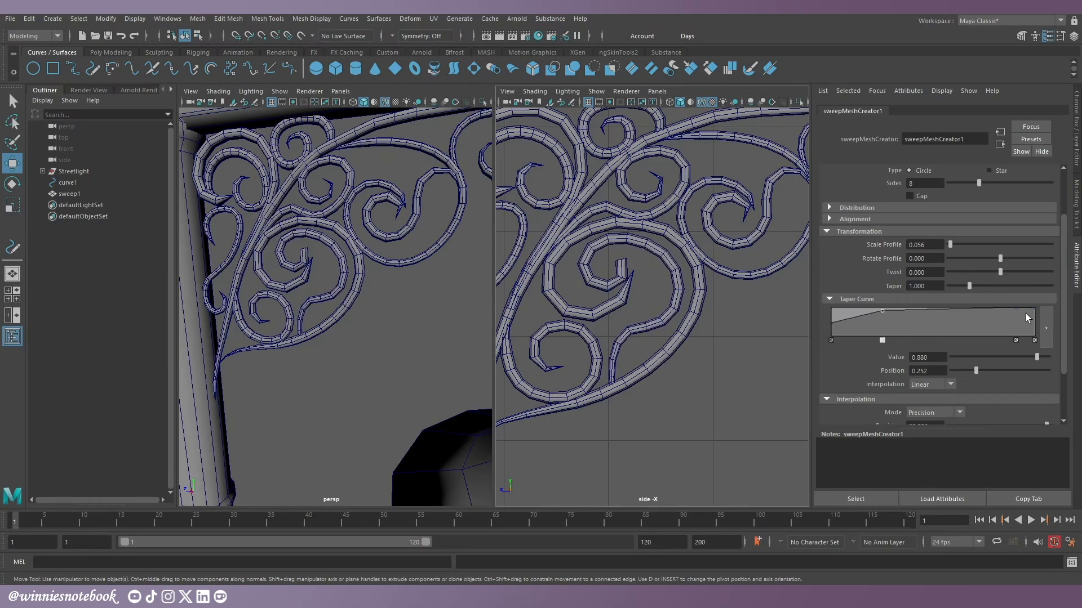
{"action": "left_click_drag", "start_coordinate": [1034, 313], "coordinate": [1002, 314]}
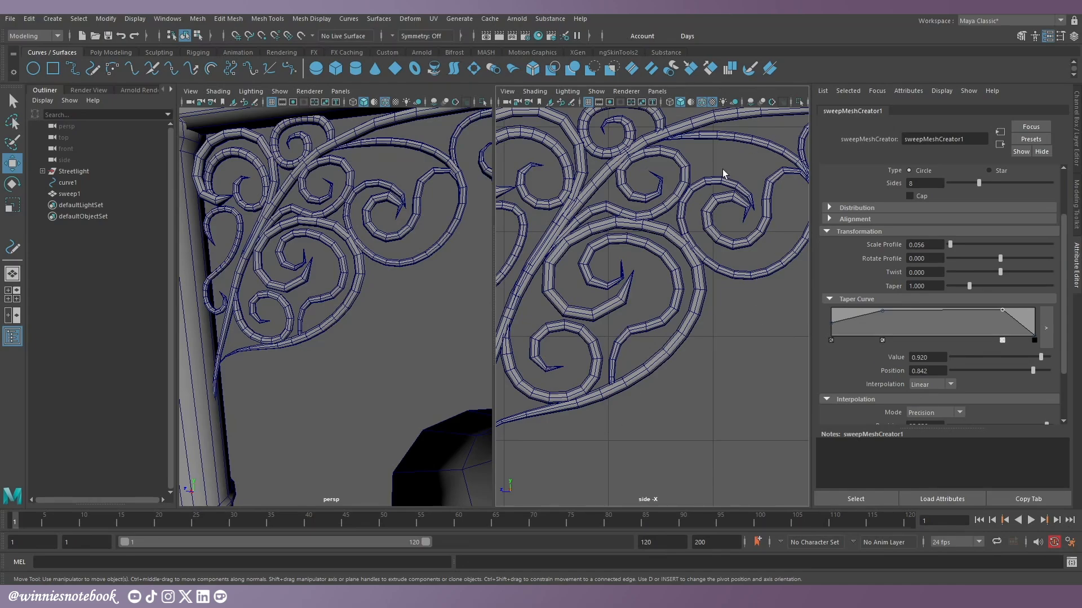
Step: Clear the selection and reopen the sweepMeshCreator1 settings of the sweep1 mesh
{"action": "left_click", "coordinate": [774, 365]}
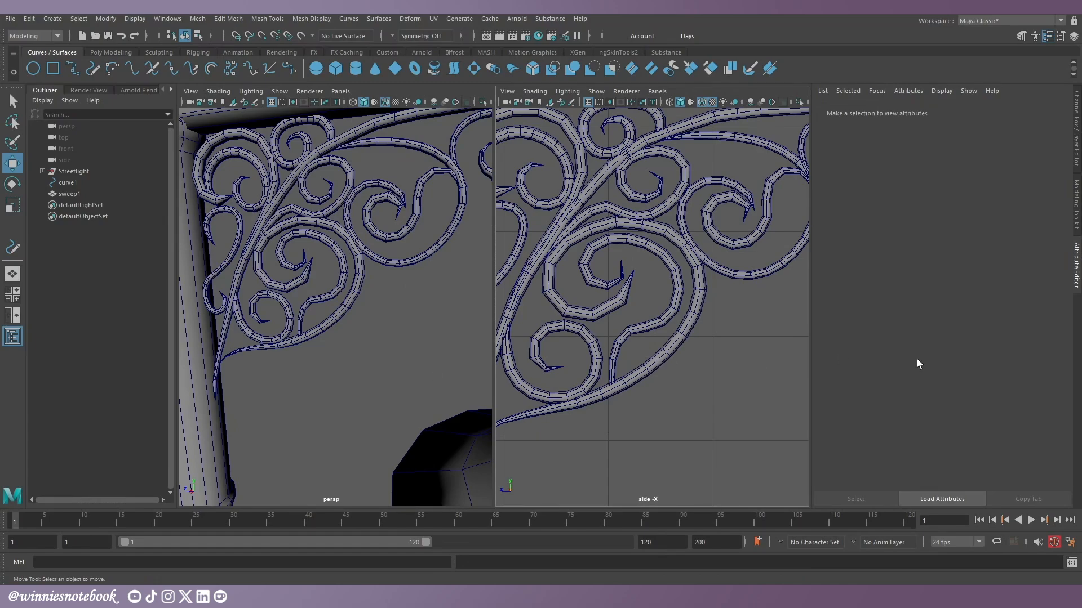
{"action": "left_click", "coordinate": [69, 194]}
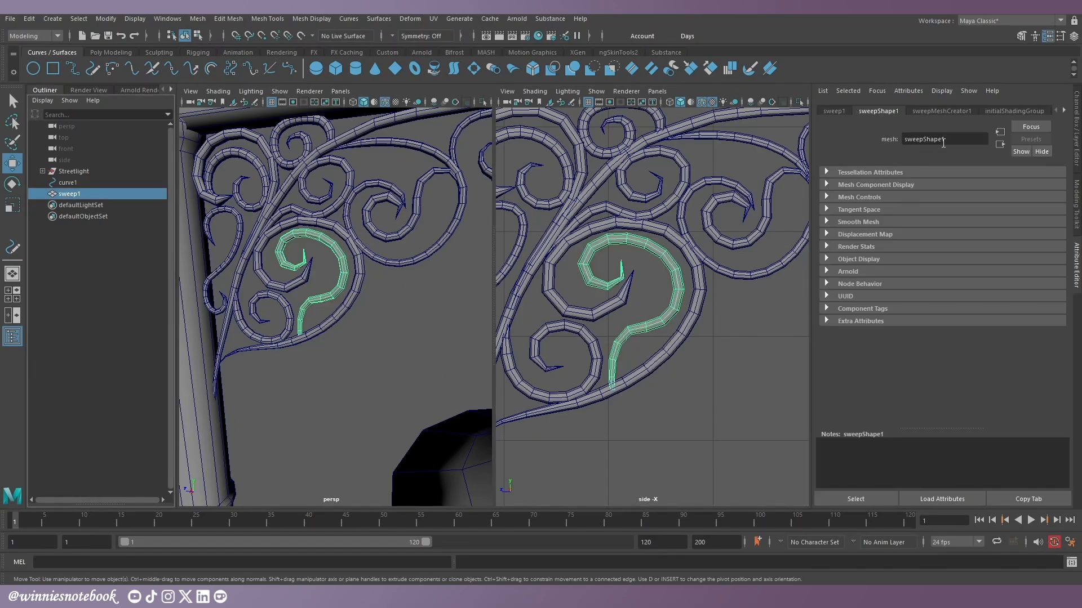
{"action": "left_click", "coordinate": [958, 111]}
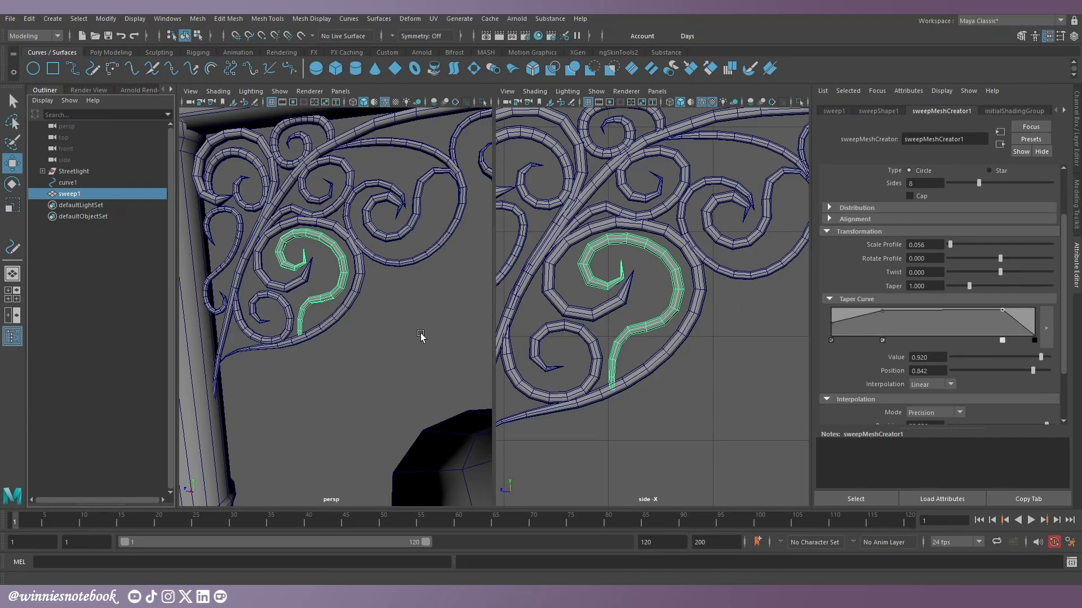
Step: Delete the construction history of sweep1 and undo that deletion
{"action": "left_click", "coordinate": [112, 52]}
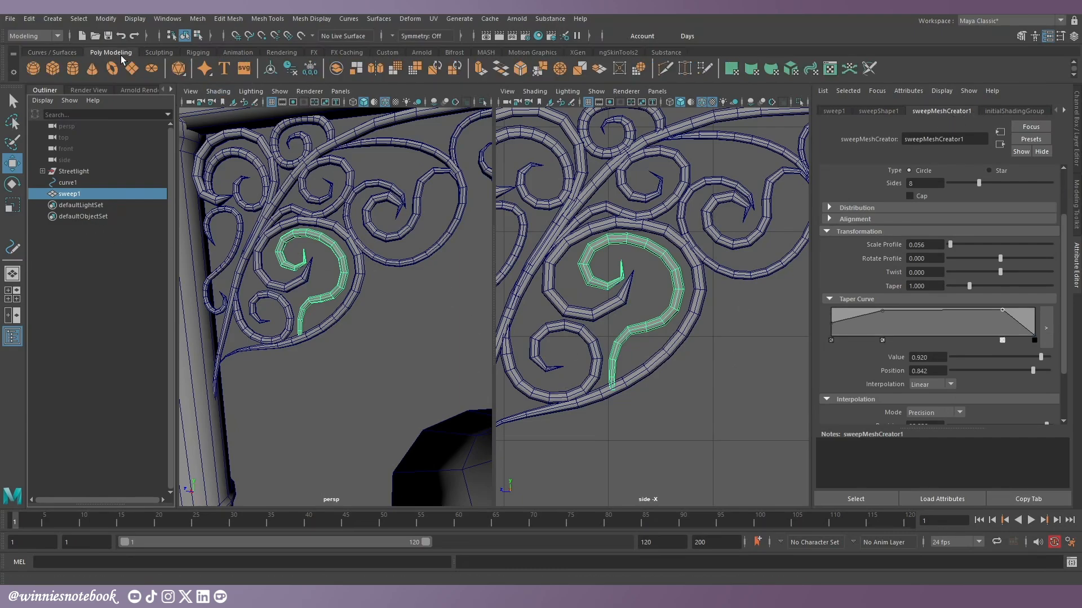
{"action": "left_click", "coordinate": [290, 68]}
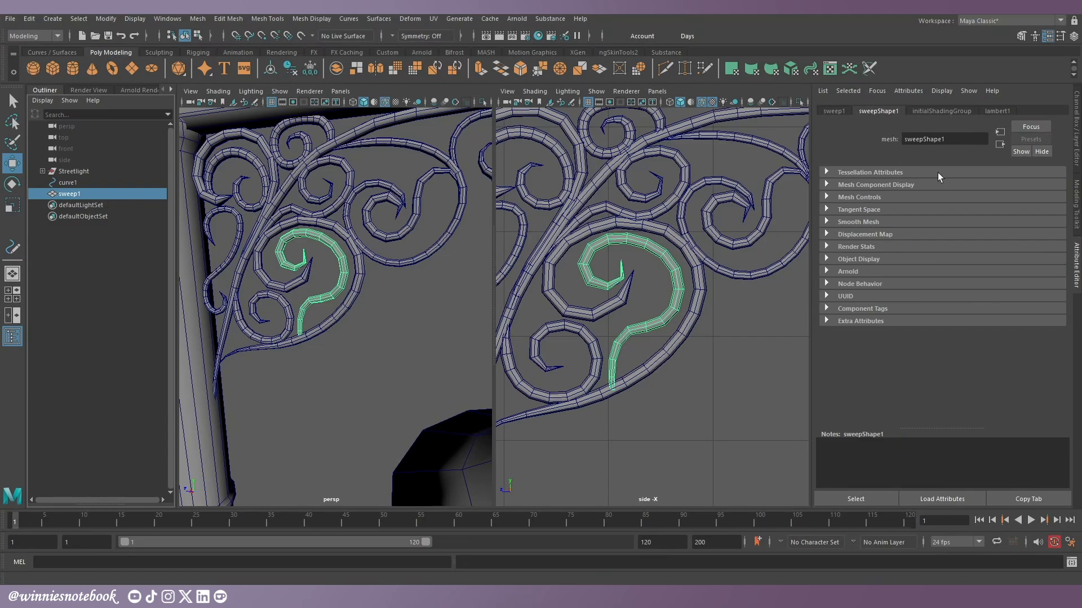
{"action": "key", "text": "ctrl+z"}
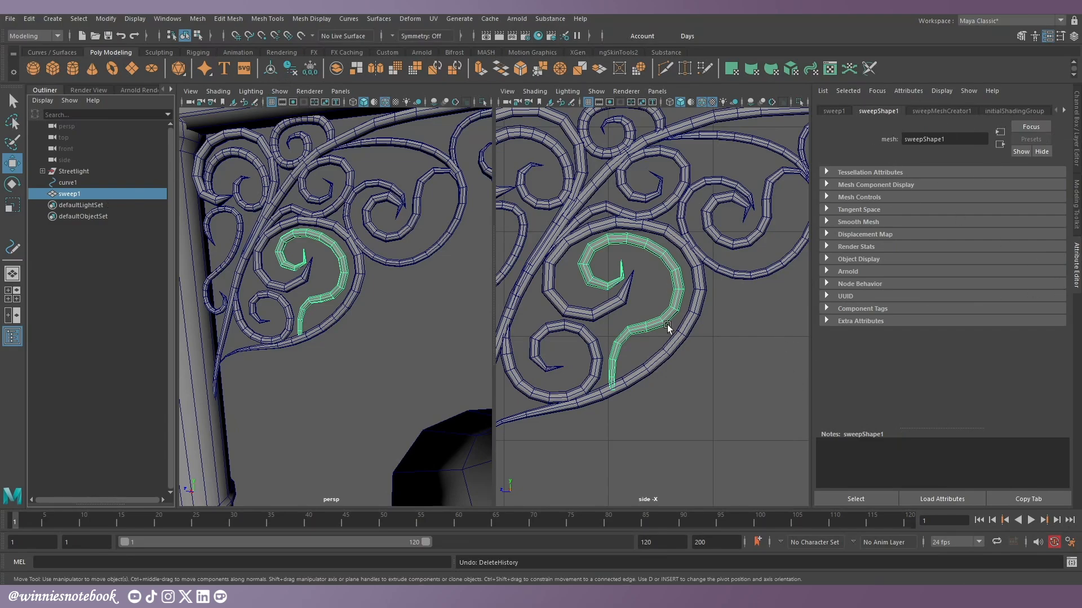
Step: Select sweep1 together with curve1 and nudge both slightly upward in the side view
{"action": "left_click", "coordinate": [595, 245]}
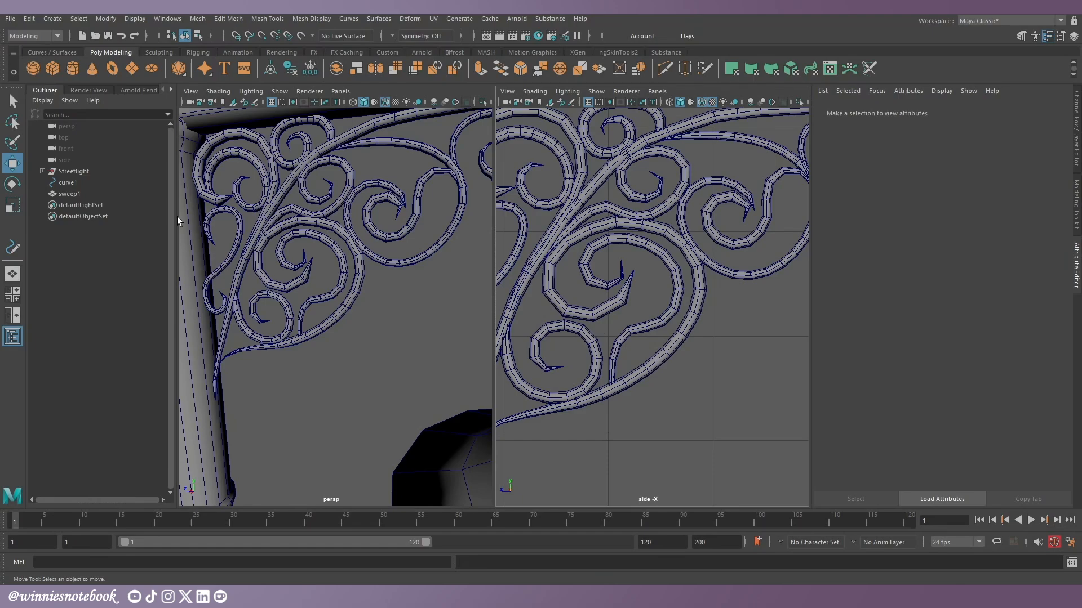
{"action": "left_click", "coordinate": [83, 193]}
{"action": "left_click", "coordinate": [80, 182], "text": "ctrl"}
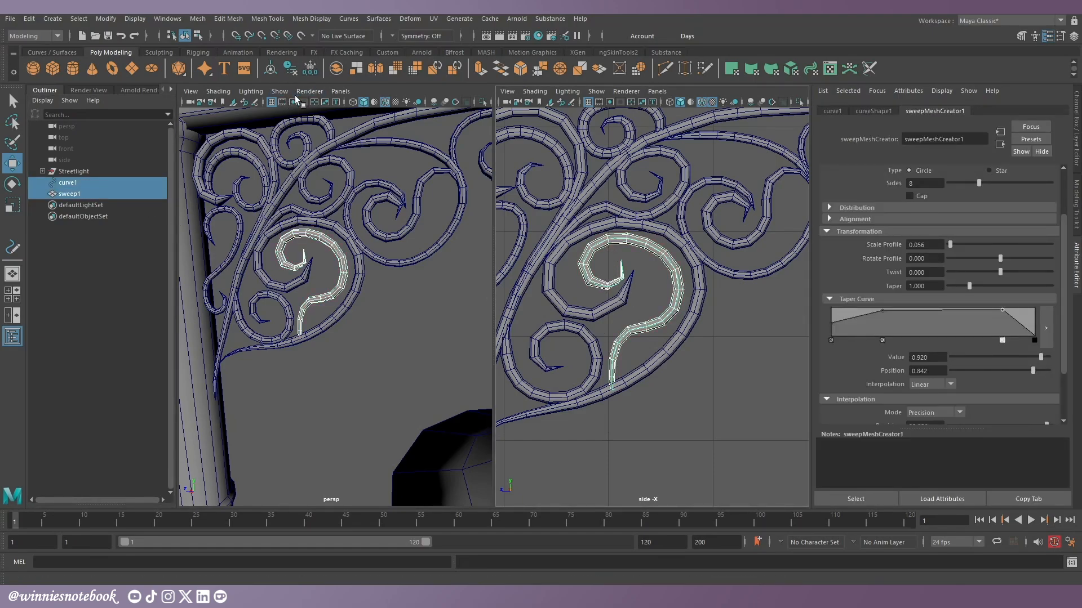
{"action": "key", "text": "w"}
{"action": "key", "text": "f"}
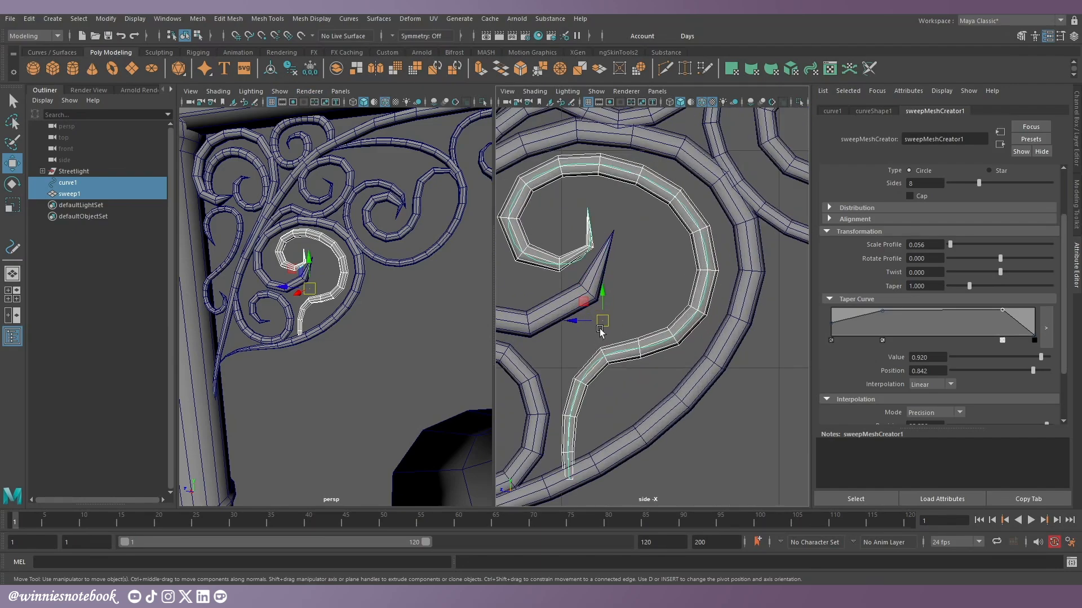
{"action": "left_click_drag", "start_coordinate": [609, 300], "coordinate": [608, 296]}
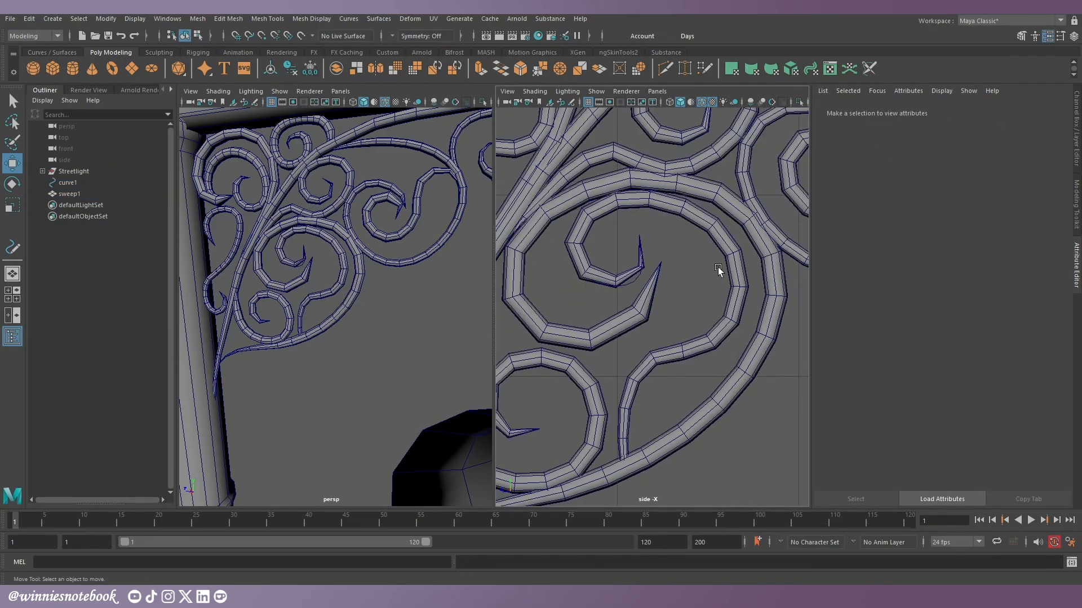
Step: Try deleting curve1 on its own, select the remaining sweep1 mesh, and undo the deletion
{"action": "left_click", "coordinate": [632, 286]}
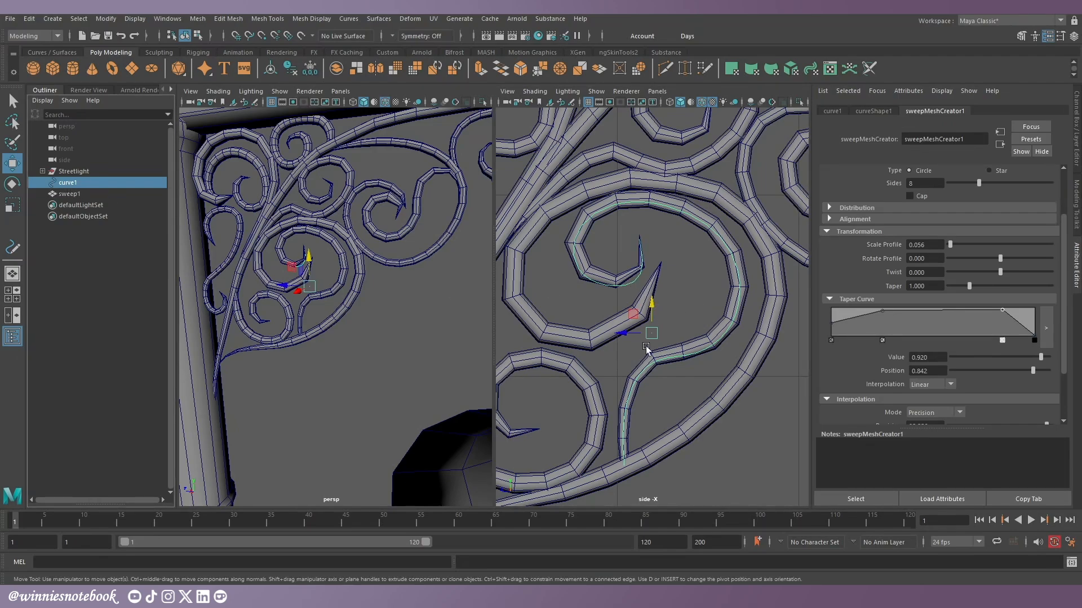
{"action": "key", "text": "ctrl+h"}
{"action": "left_click", "coordinate": [67, 183]}
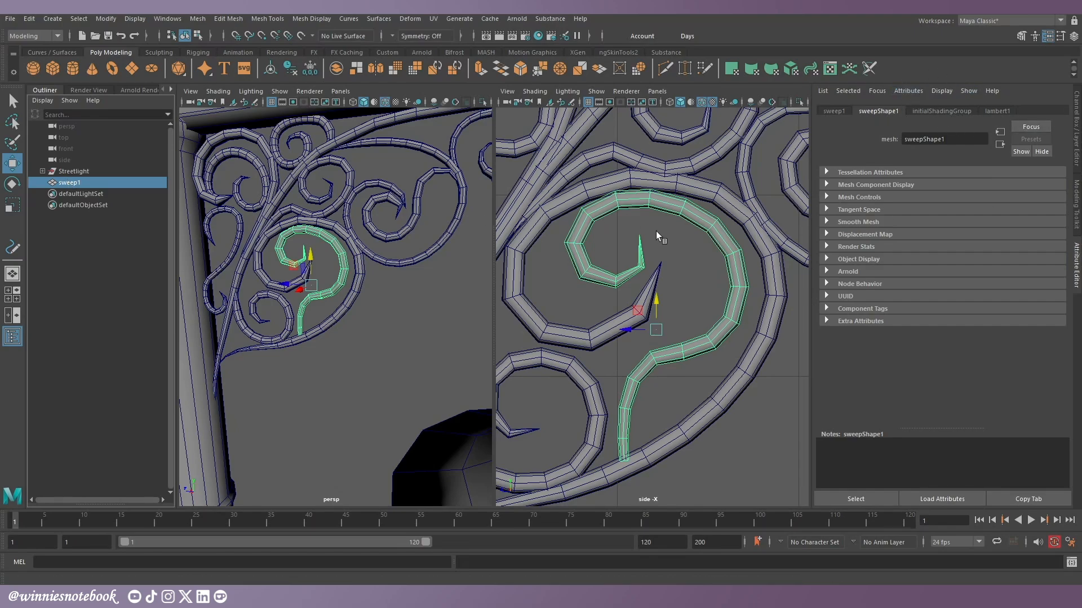
{"action": "key", "text": "ctrl+z"}
{"action": "key", "text": "ctrl+z"}
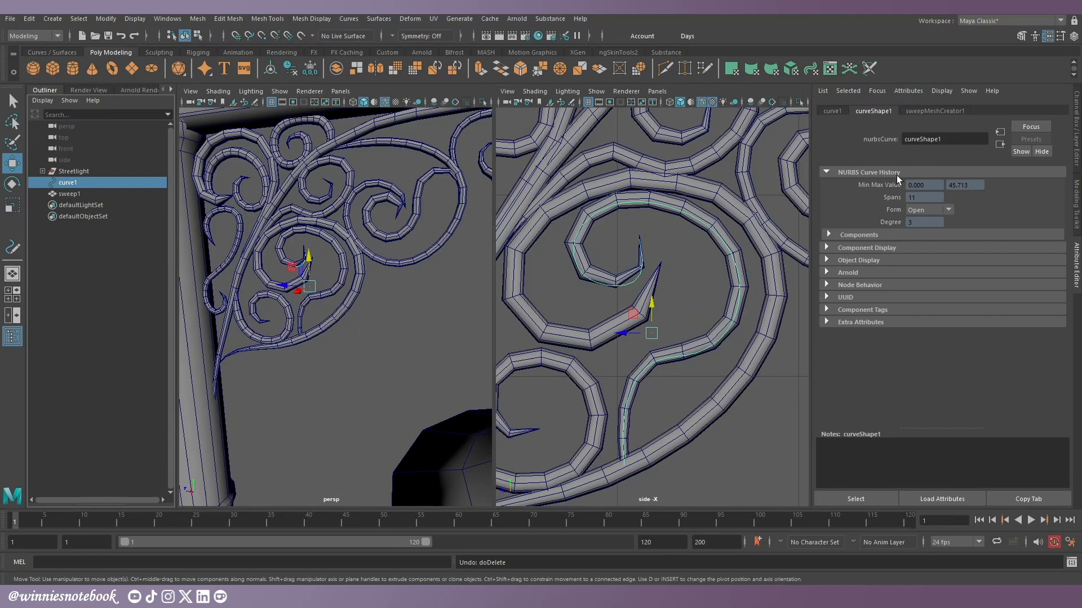
Step: Hide curve1 and select the sweep1 mesh in its place
{"action": "left_click", "coordinate": [120, 204]}
{"action": "left_click", "coordinate": [133, 193]}
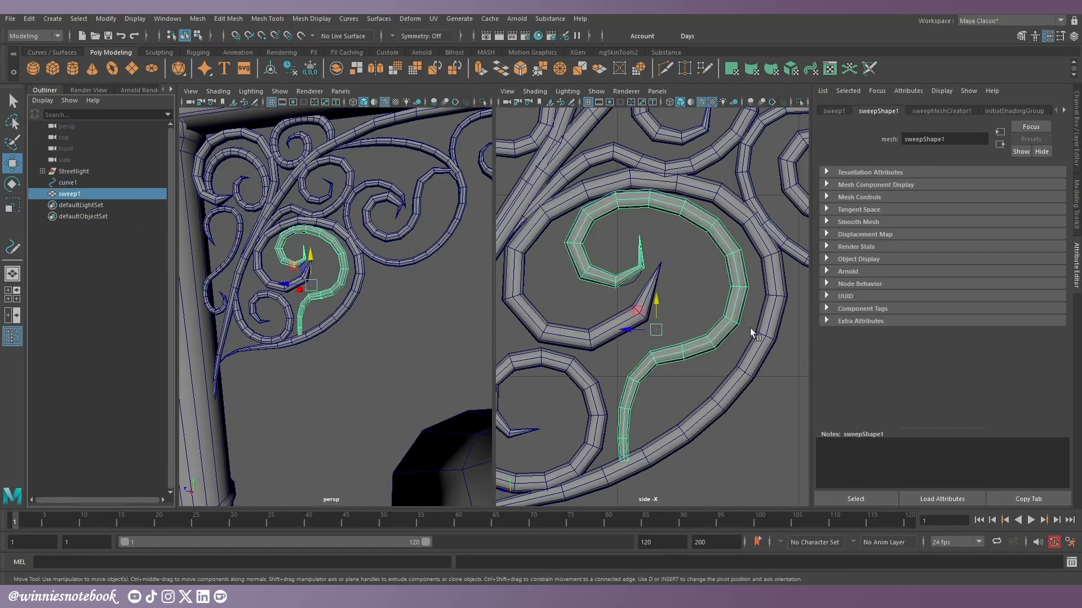
{"action": "left_click", "coordinate": [93, 182]}
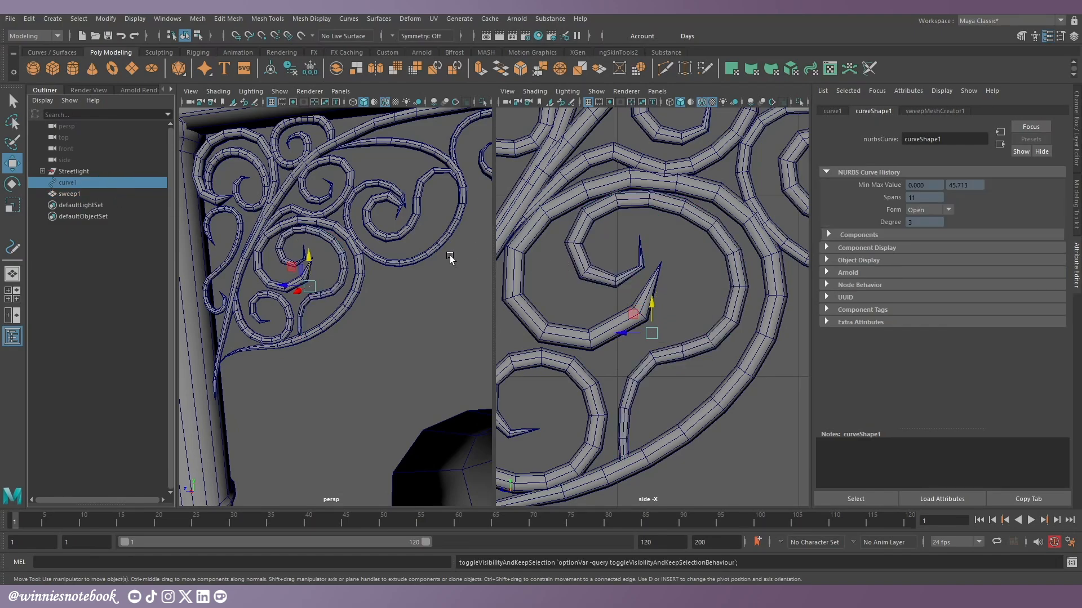
{"action": "left_click", "coordinate": [98, 193]}
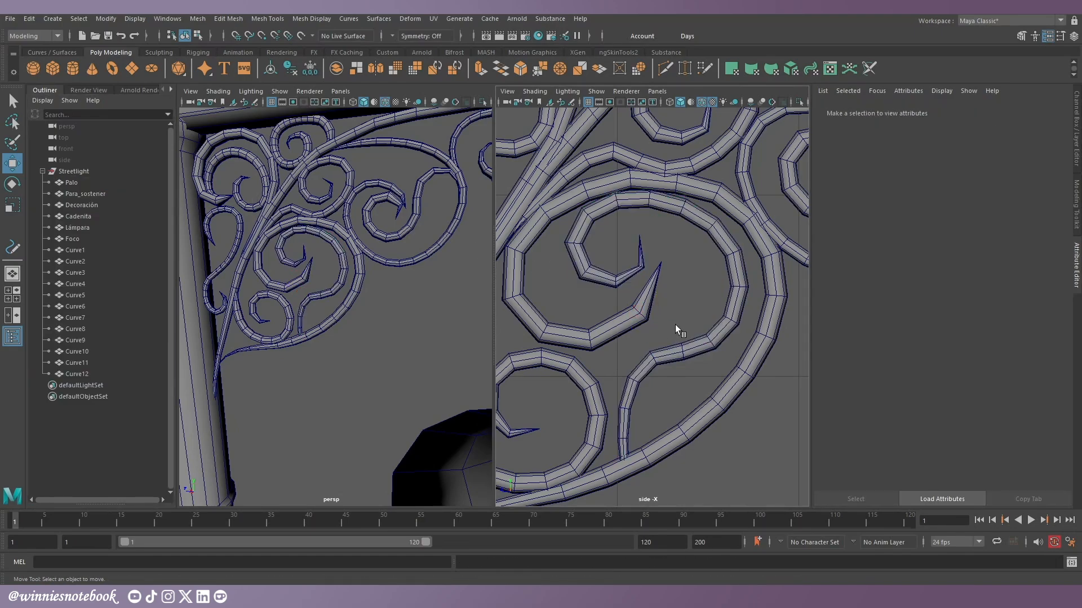
Step: Smooth the scroll meshes Curve1 to Curve12 in the Streetlight_highPoly group
{"action": "scroll", "coordinate": [675, 325], "scroll_direction": "down", "scroll_amount": 5}
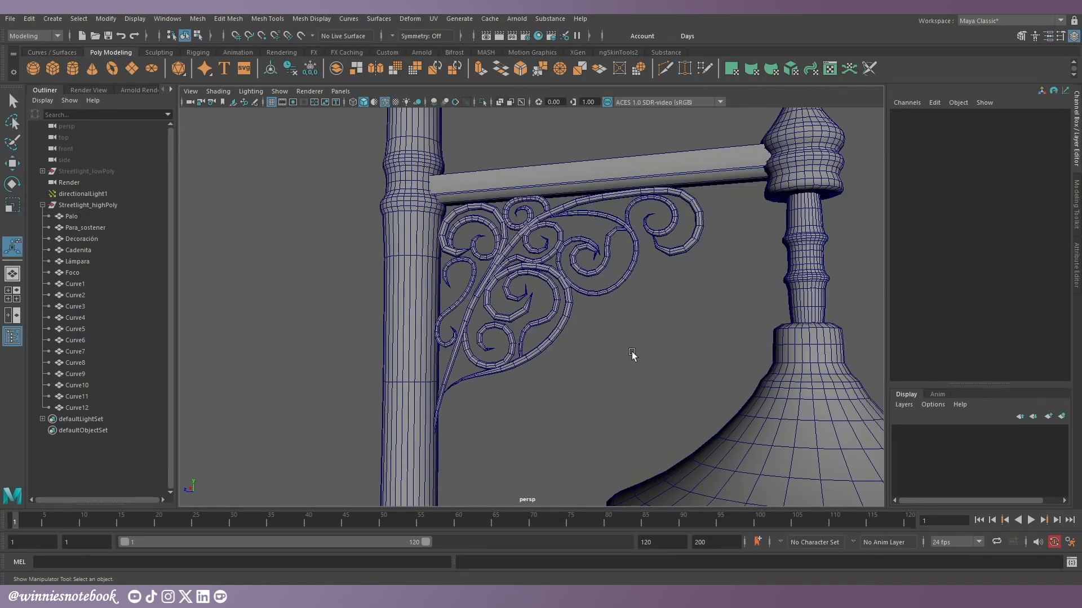
{"action": "left_click_drag", "start_coordinate": [633, 357], "coordinate": [304, 335], "text": "alt"}
{"action": "left_click", "coordinate": [95, 284]}
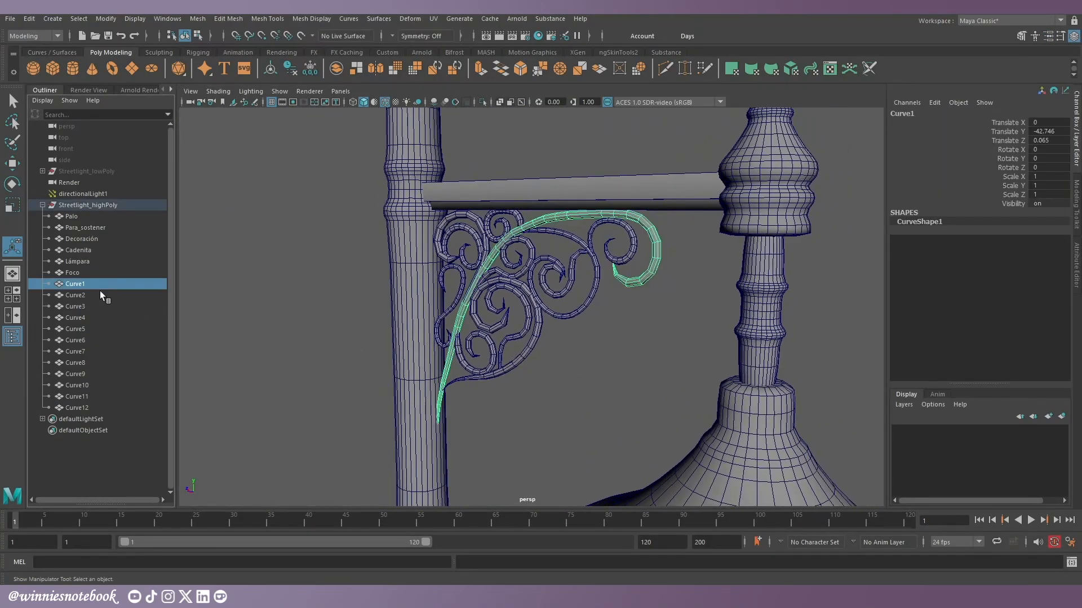
{"action": "left_click", "coordinate": [83, 408], "text": "shift"}
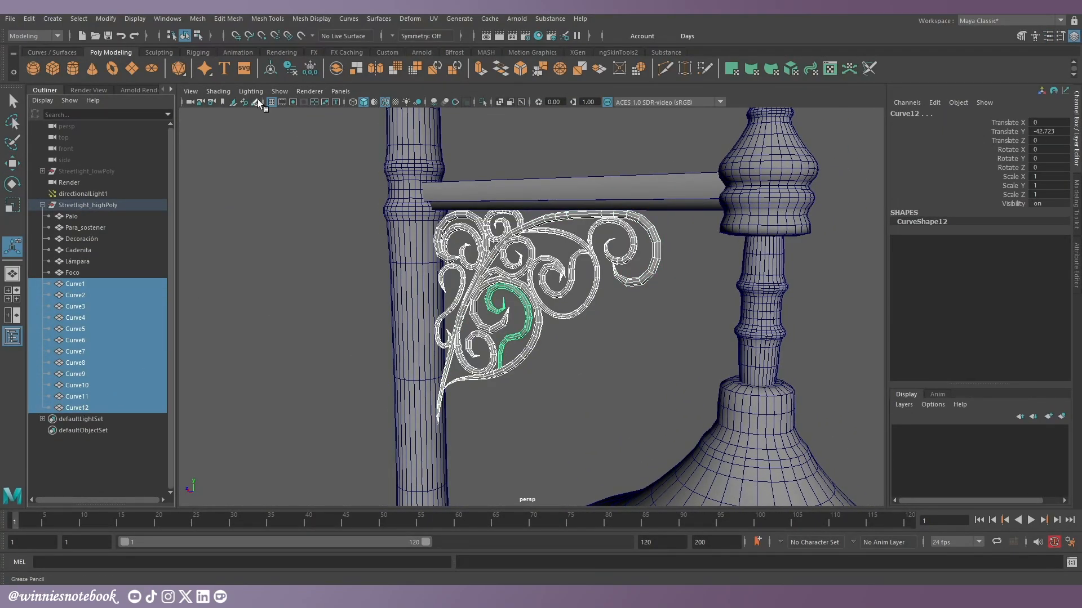
{"action": "left_click", "coordinate": [197, 20]}
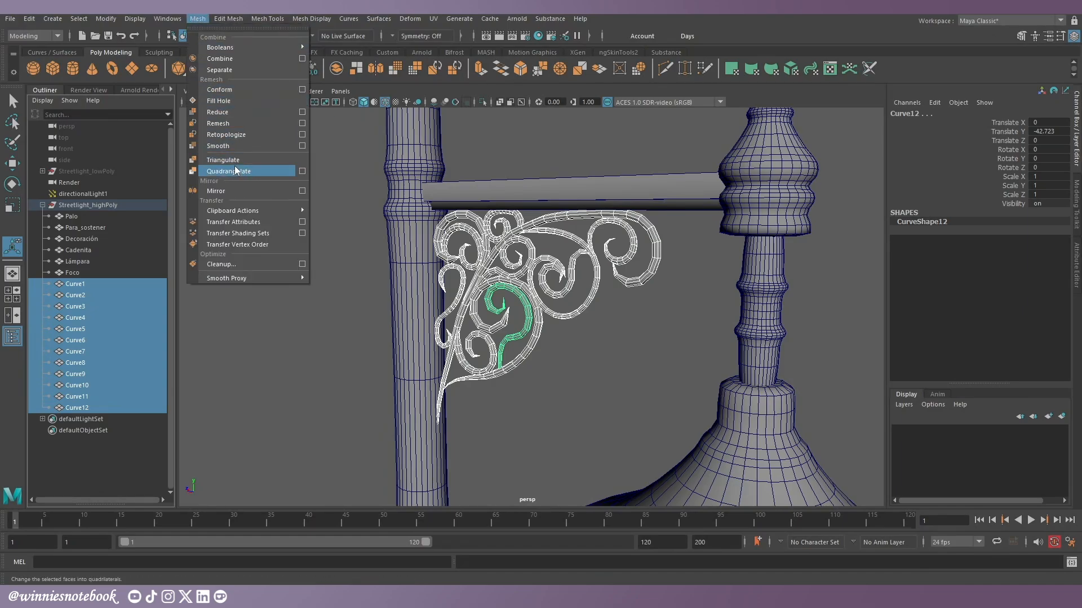
{"action": "left_click", "coordinate": [217, 146]}
{"action": "right_click_drag", "start_coordinate": [547, 312], "coordinate": [584, 310], "text": "alt"}
{"action": "left_click", "coordinate": [584, 310]}
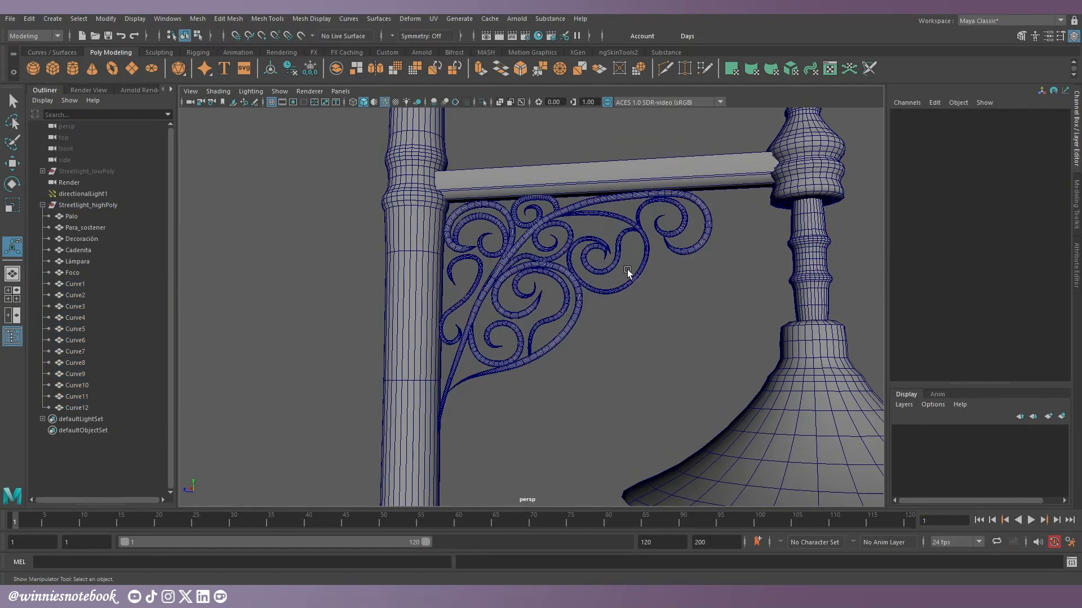
{"action": "left_click_drag", "start_coordinate": [633, 273], "coordinate": [674, 285], "text": "alt"}
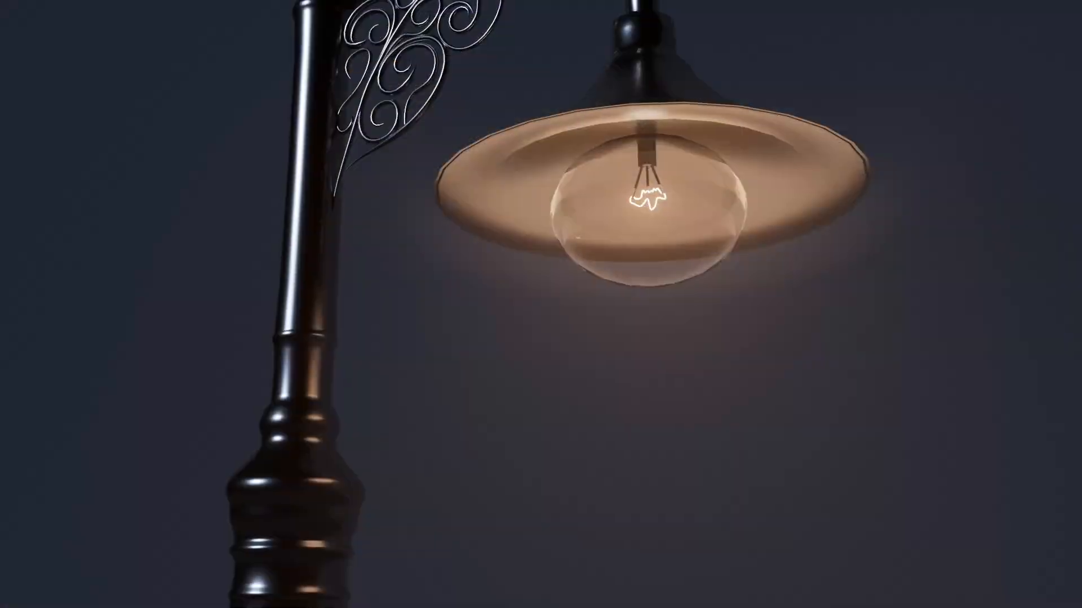